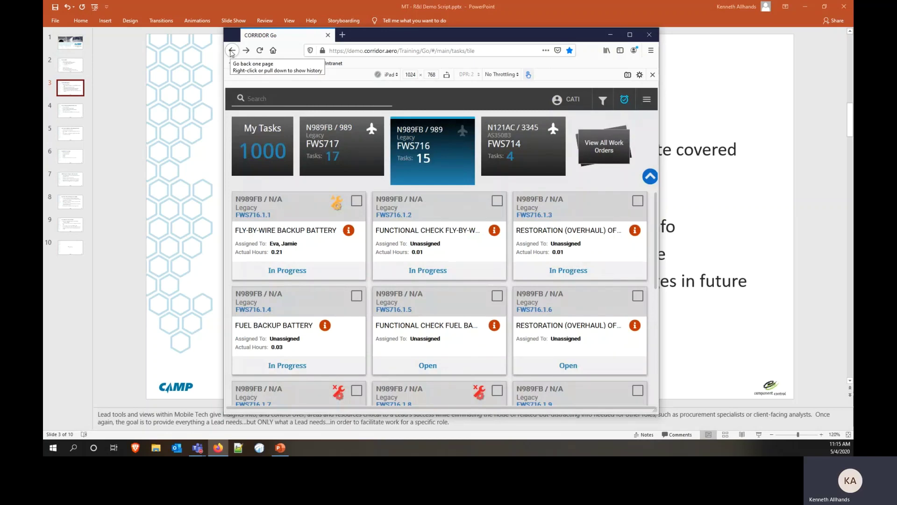
# - Open the Removal and Installation Log of work order FWS716 and review its entries
pyautogui.click(414, 149)
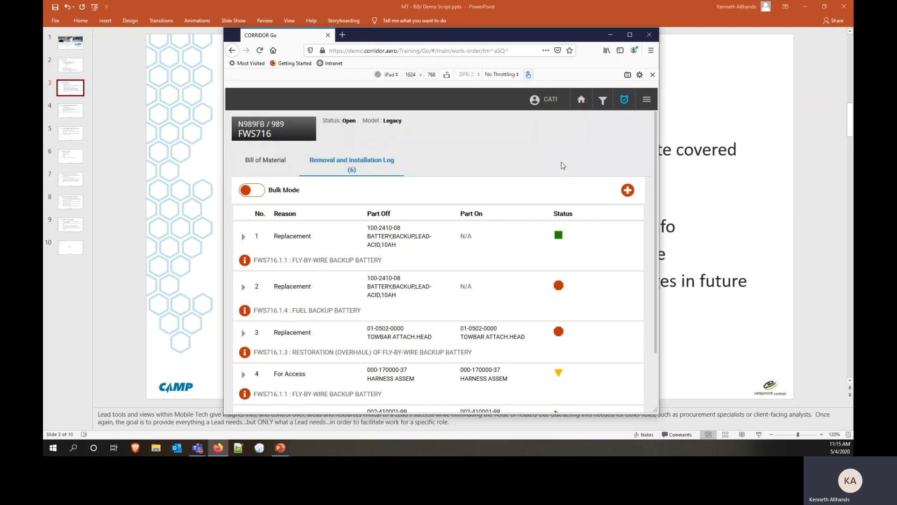
pyautogui.scroll(-3, 562, 162)
pyautogui.scroll(2, 561, 161)
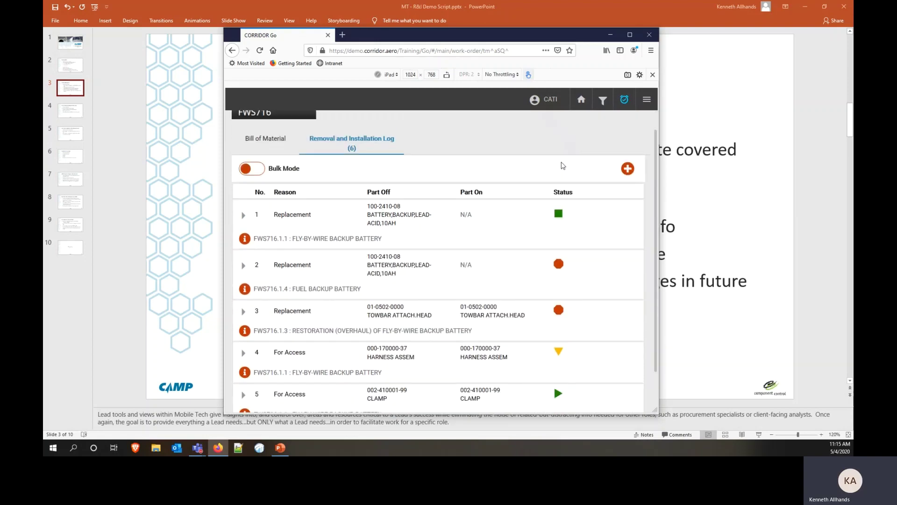
pyautogui.scroll(-2, 563, 165)
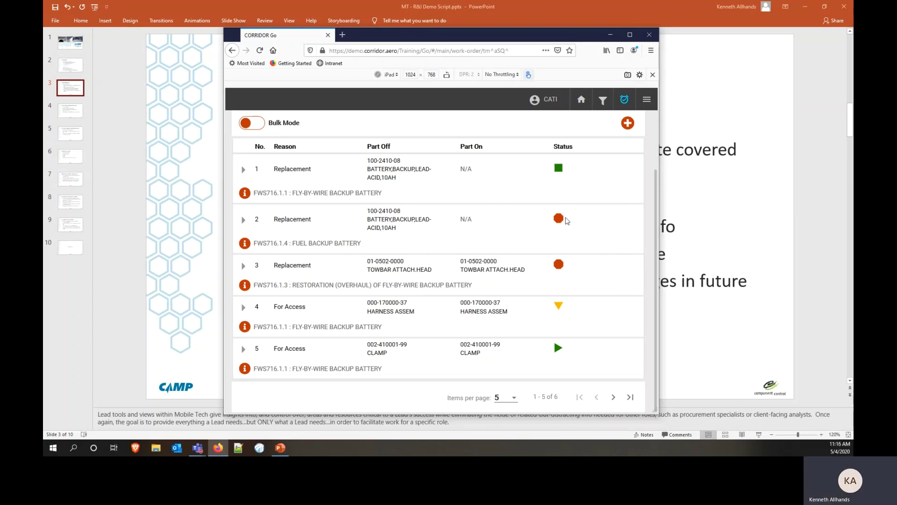
# - Show 10 log items per page, look through the list, and restore the setting to 5 per page
pyautogui.click(514, 400)
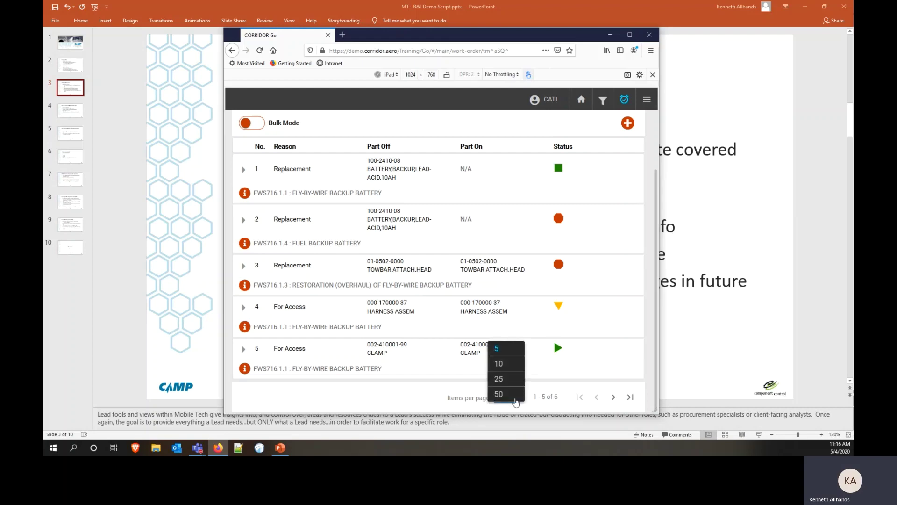
pyautogui.click(504, 368)
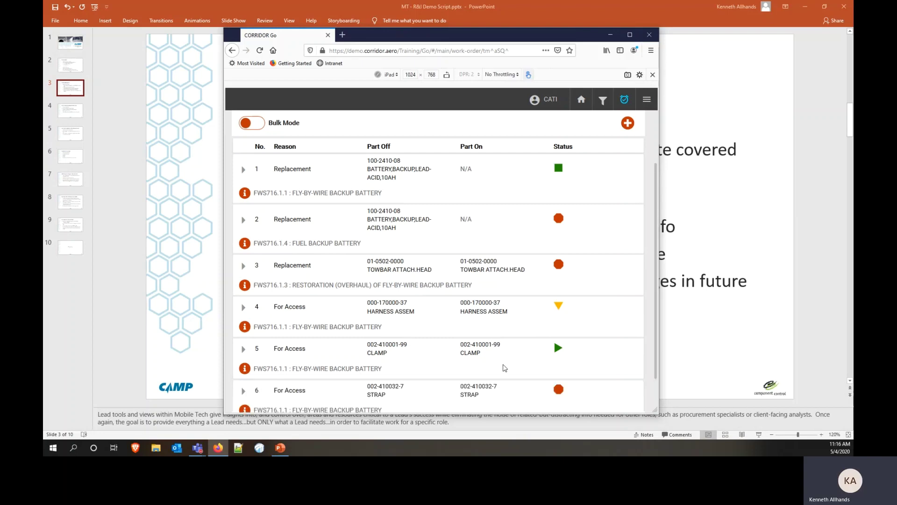
pyautogui.scroll(-2, 496, 337)
pyautogui.scroll(3, 486, 304)
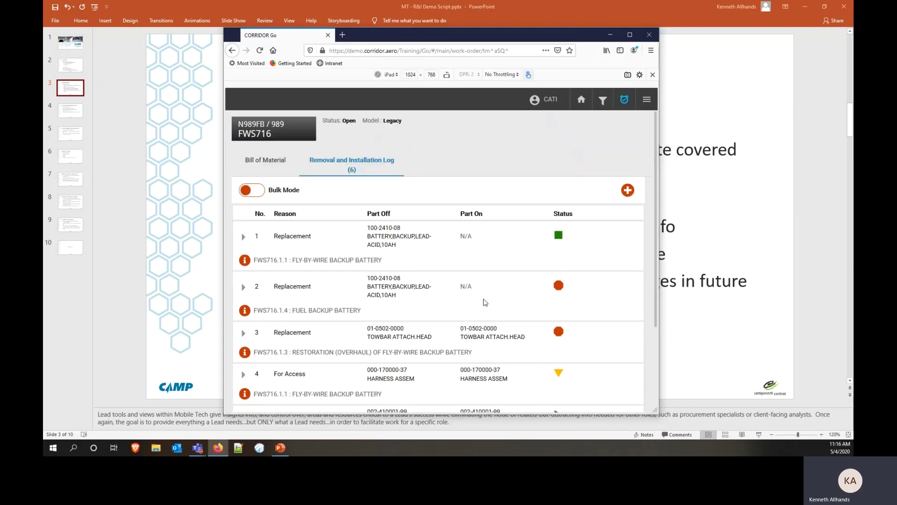
pyautogui.scroll(-3, 485, 302)
pyautogui.click(514, 400)
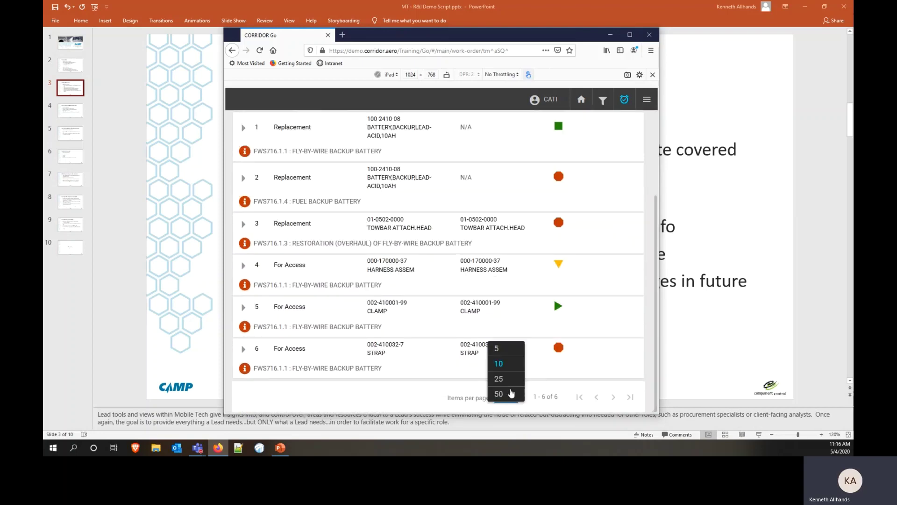
pyautogui.click(502, 351)
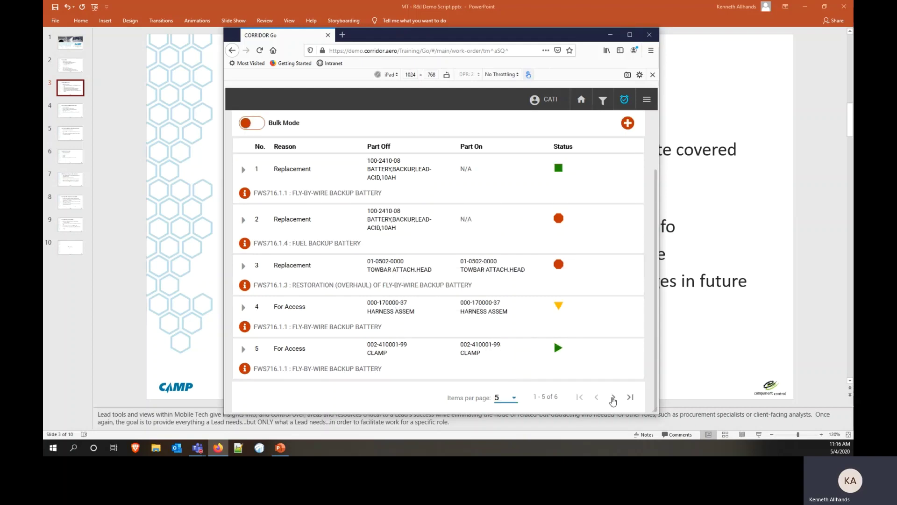
# - Go to the log's second page, return to the first, and look through its items
pyautogui.click(613, 396)
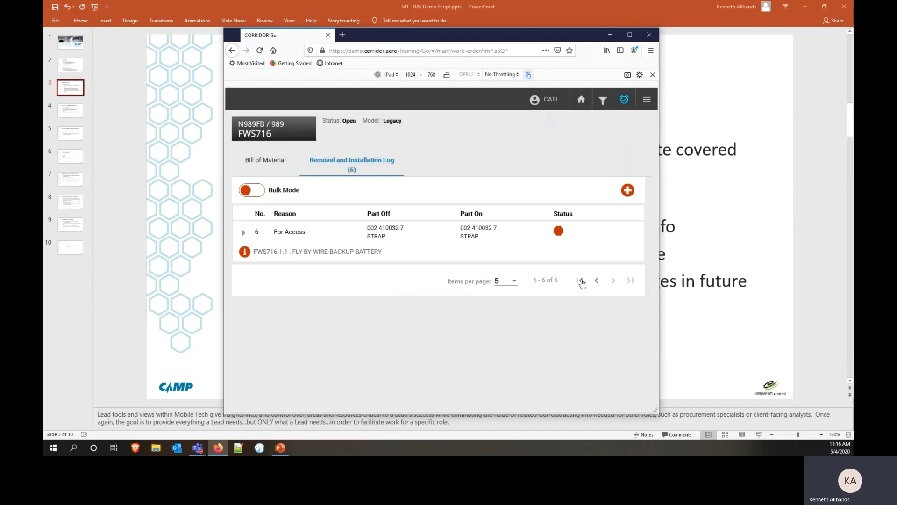
pyautogui.click(597, 280)
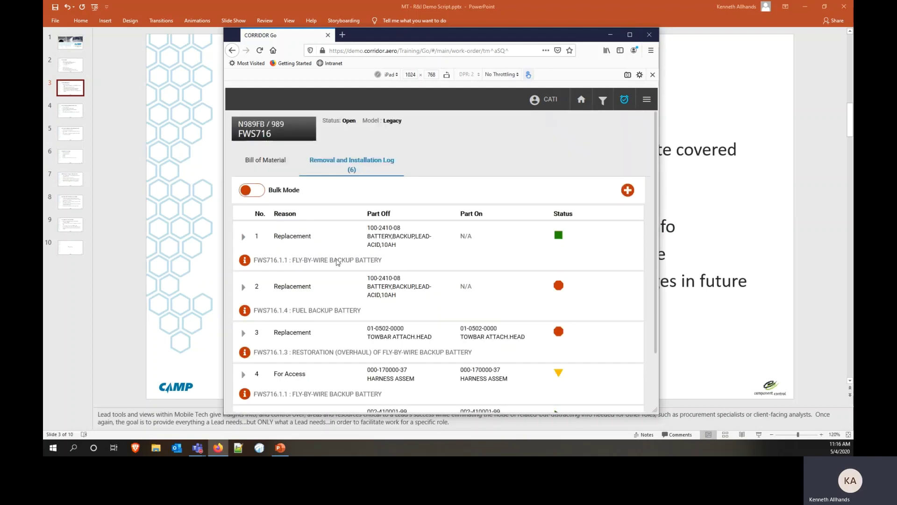
pyautogui.scroll(-1, 451, 298)
pyautogui.scroll(-2, 451, 298)
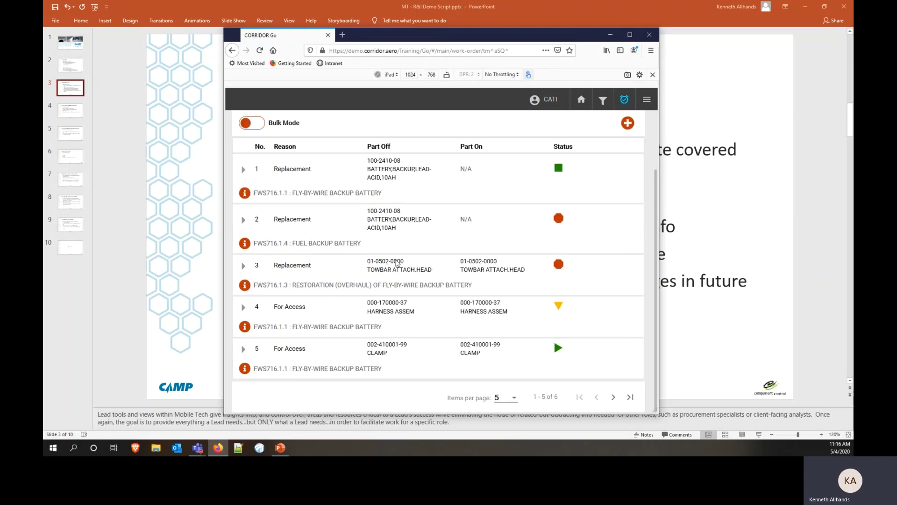
# - Expand log item 1 to examine its part-off, part-on and inspection details, and collapse it again
pyautogui.click(243, 169)
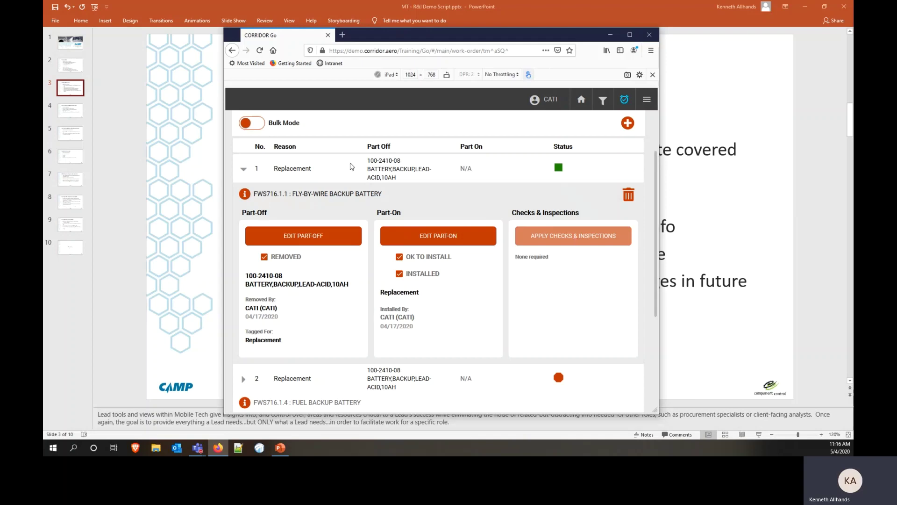
pyautogui.click(244, 171)
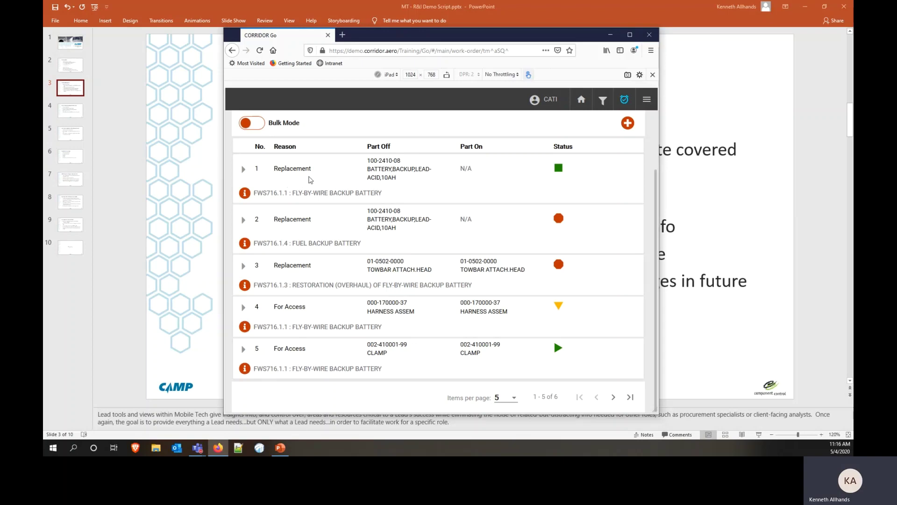
pyautogui.click(243, 170)
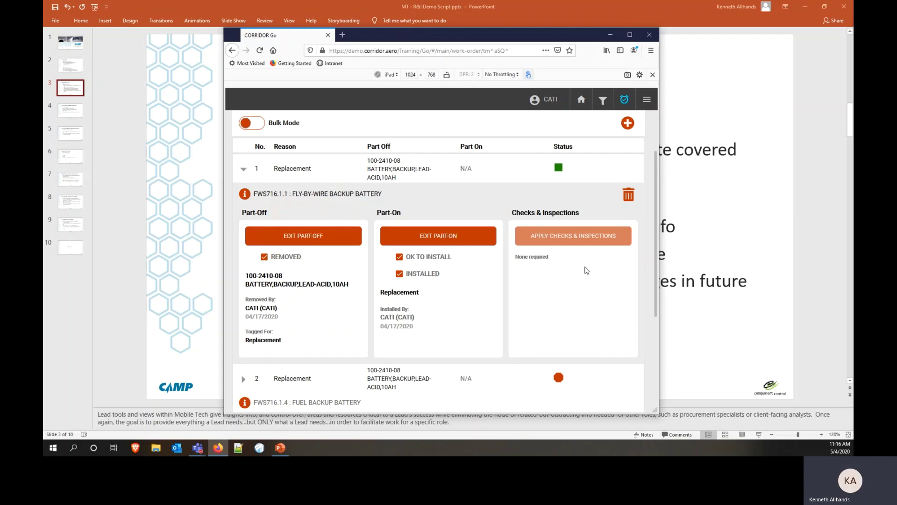
pyautogui.click(242, 170)
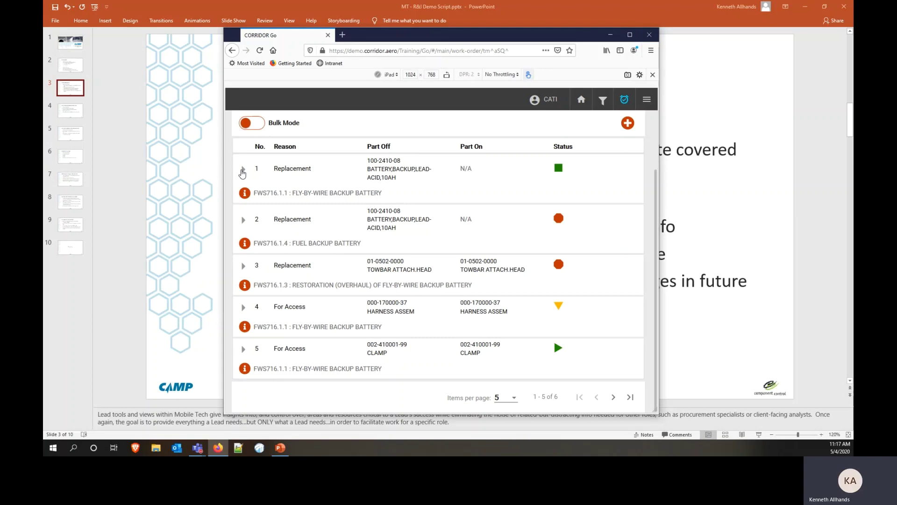
# - Switch to the PowerPoint presentation and display slide 4 about "On-Off" R&I Items
pyautogui.click(714, 216)
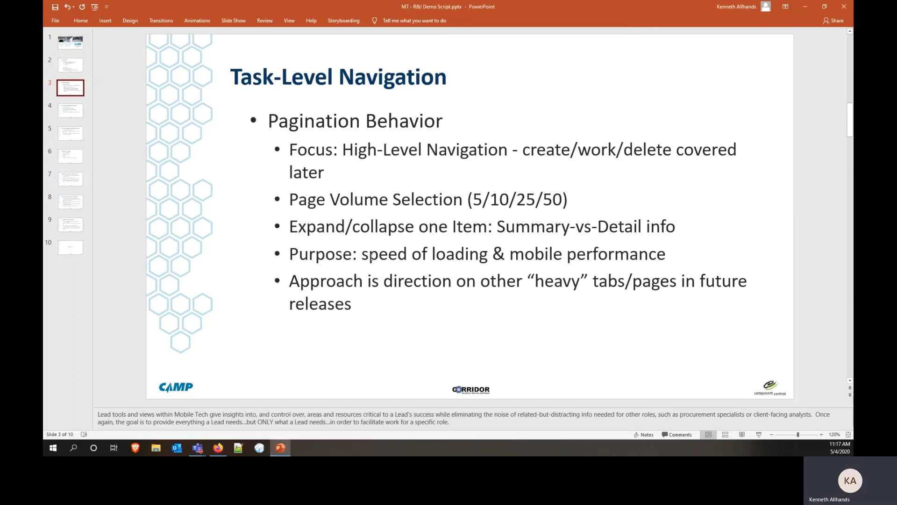
pyautogui.click(63, 114)
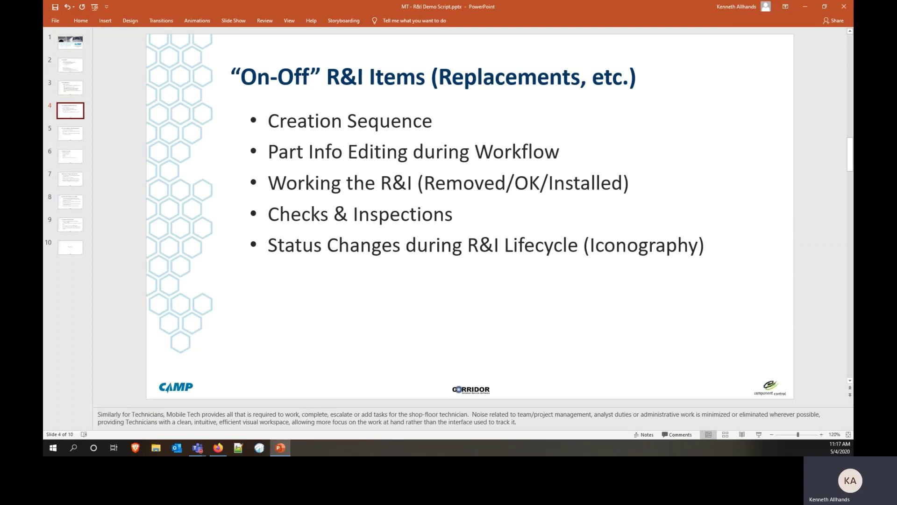
# - Switch back to CORRIDOR Go in Firefox and view the legend explaining the log's status icons
pyautogui.click(218, 449)
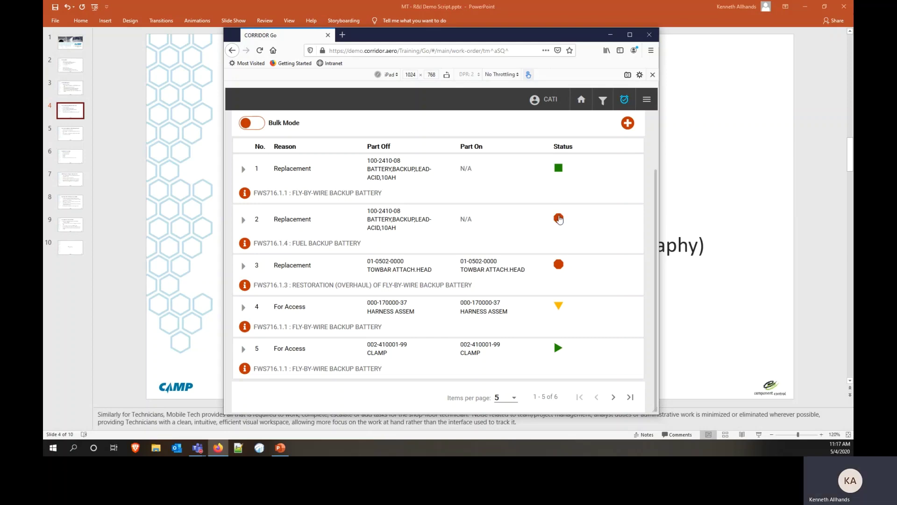
pyautogui.click(558, 218)
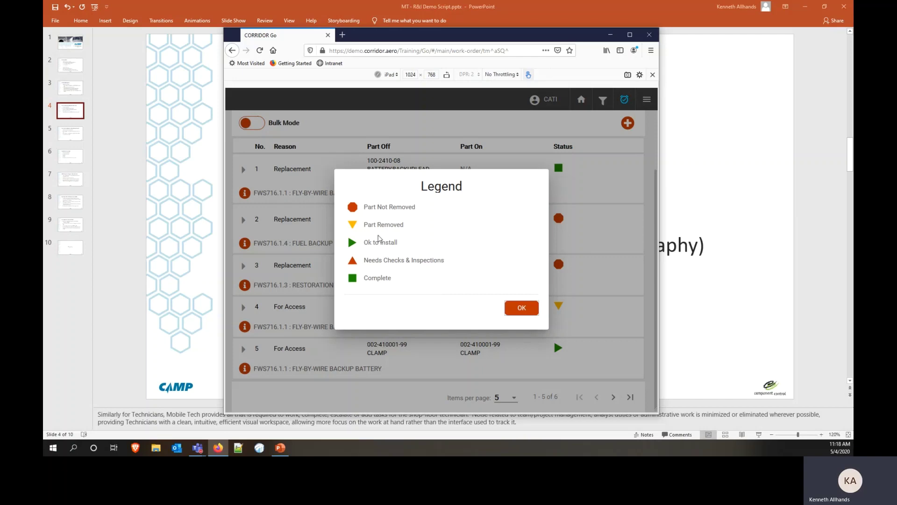
pyautogui.click(519, 309)
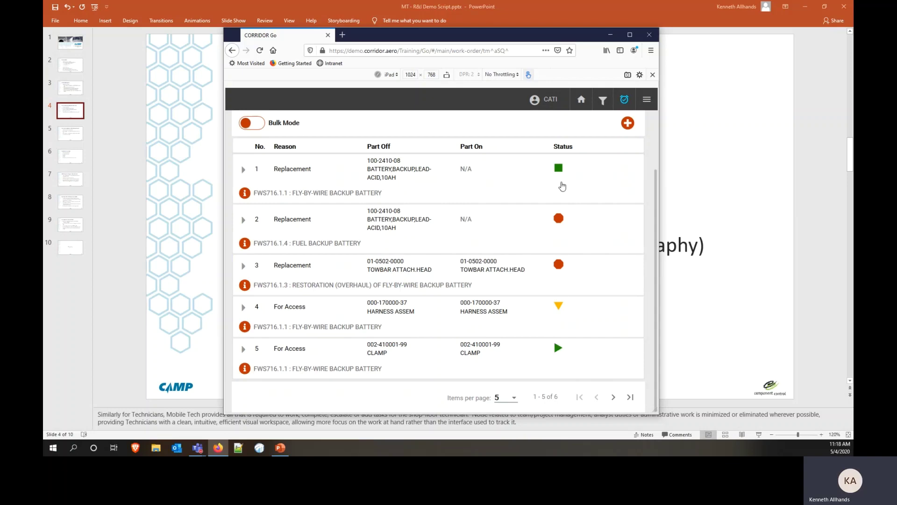
pyautogui.click(558, 171)
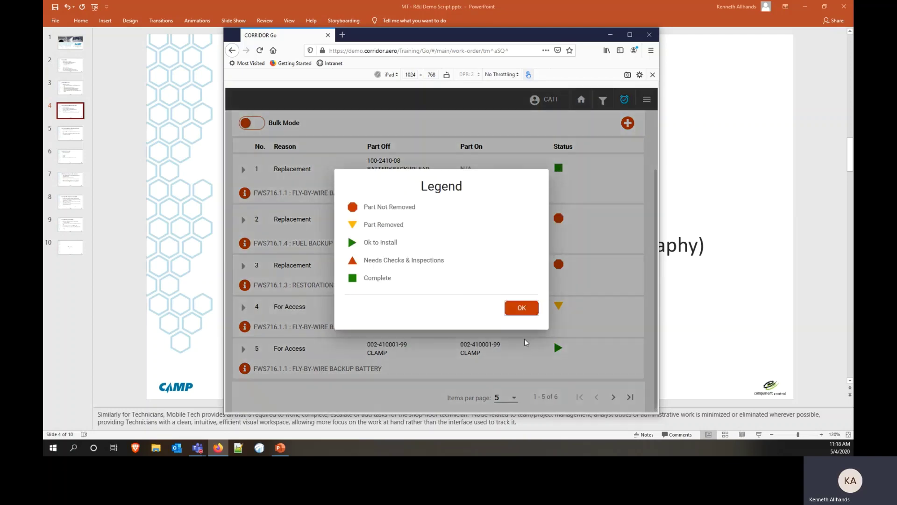
pyautogui.click(522, 308)
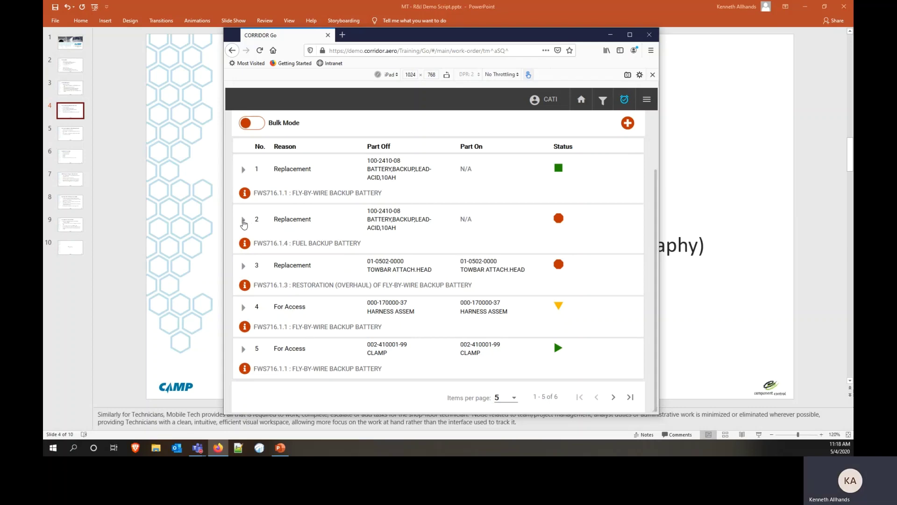
# - Expand log item 2 and examine its part-off information, including the extra fields, closing the form without saving
pyautogui.click(243, 221)
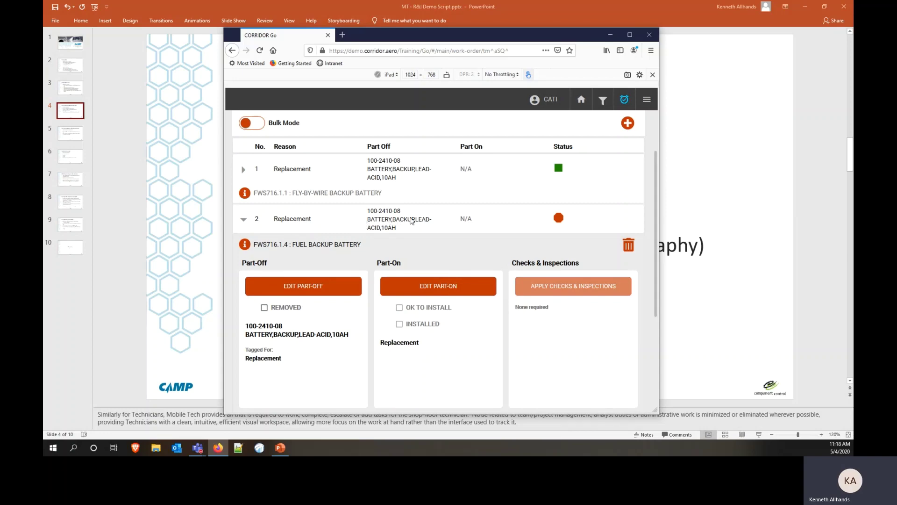
pyautogui.click(304, 286)
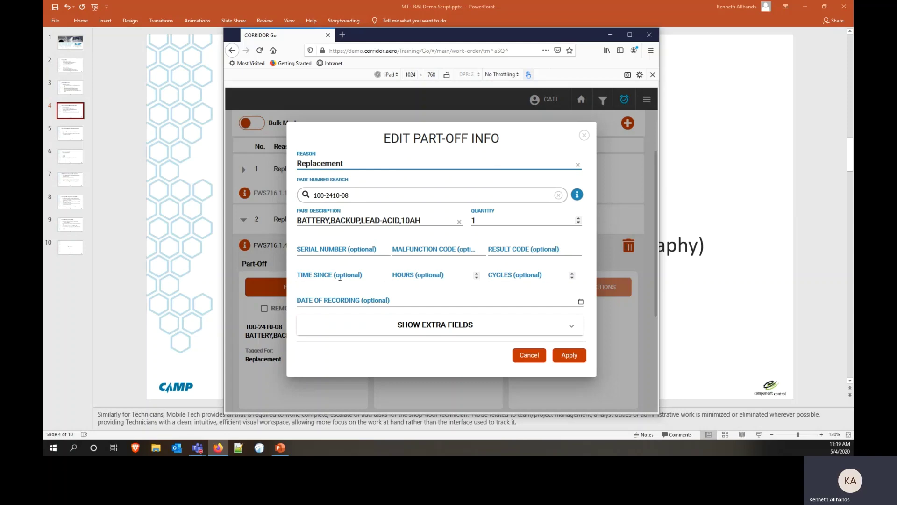
pyautogui.click(410, 328)
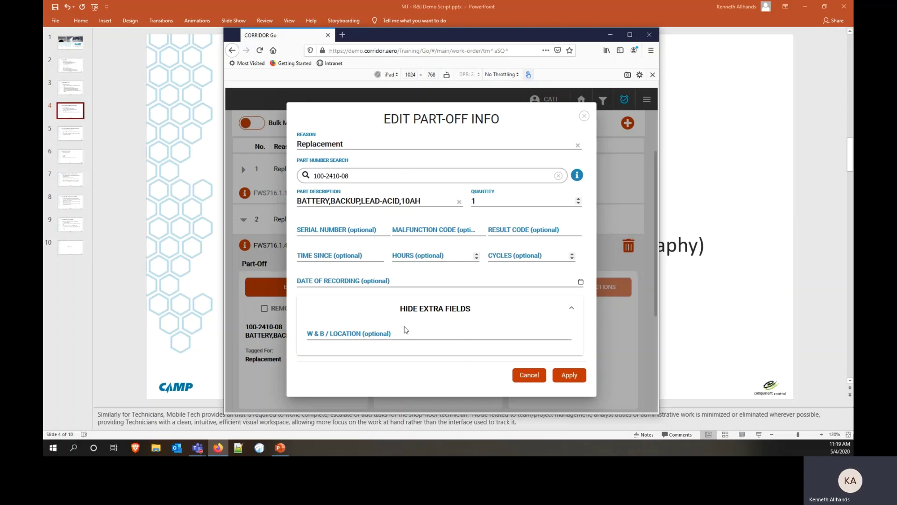
pyautogui.click(525, 377)
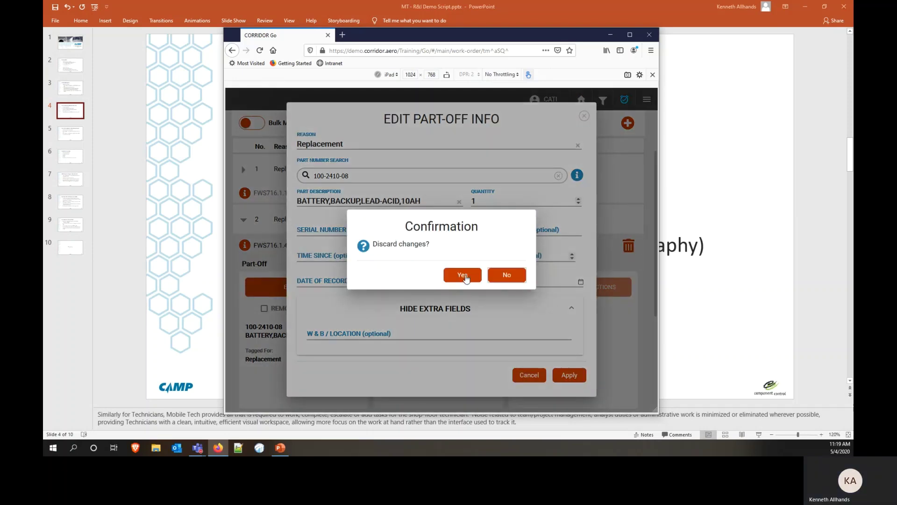
pyautogui.click(463, 276)
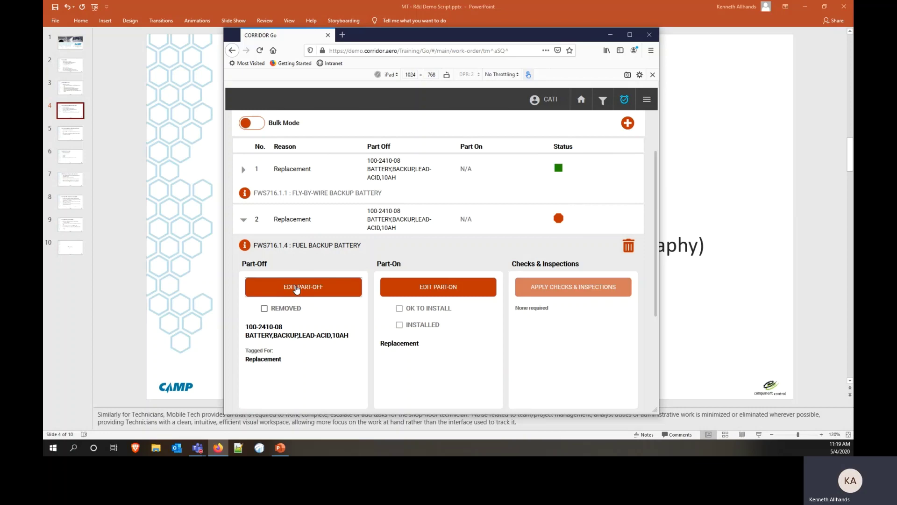
# - Mark item 2's part-off as removed and assign its part-on number 100-2410-08 by searching for "BATT"
pyautogui.click(264, 309)
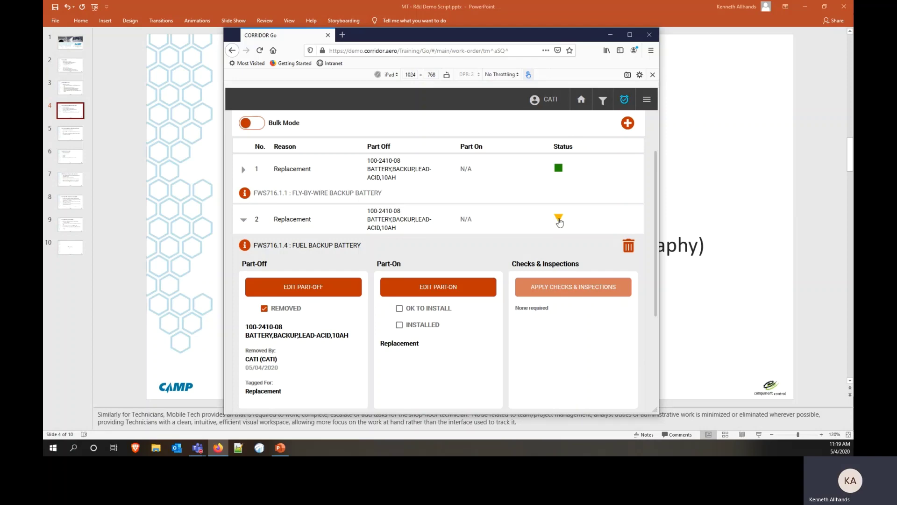
pyautogui.click(430, 287)
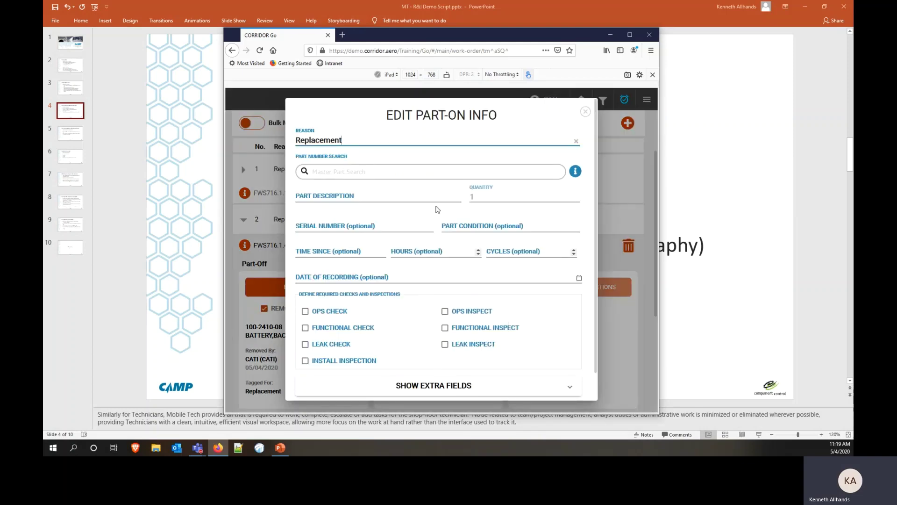
pyautogui.click(382, 170)
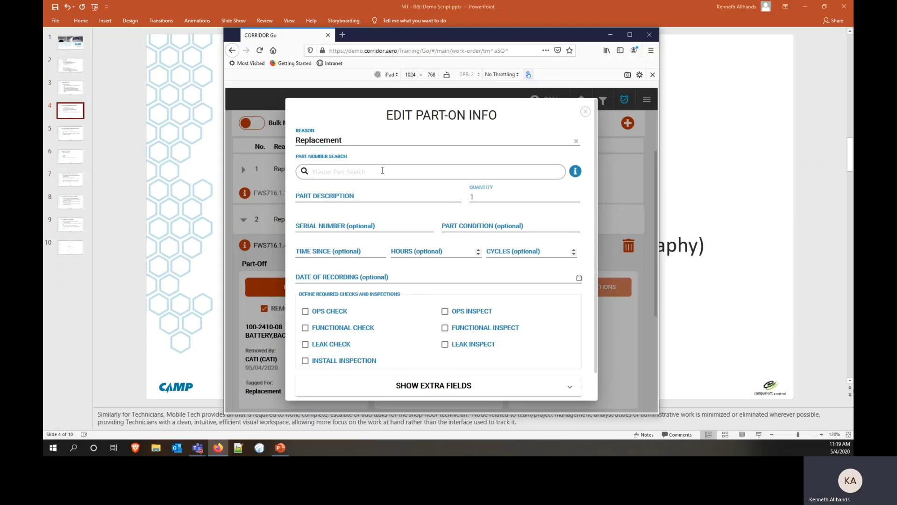
pyautogui.write('BATT')
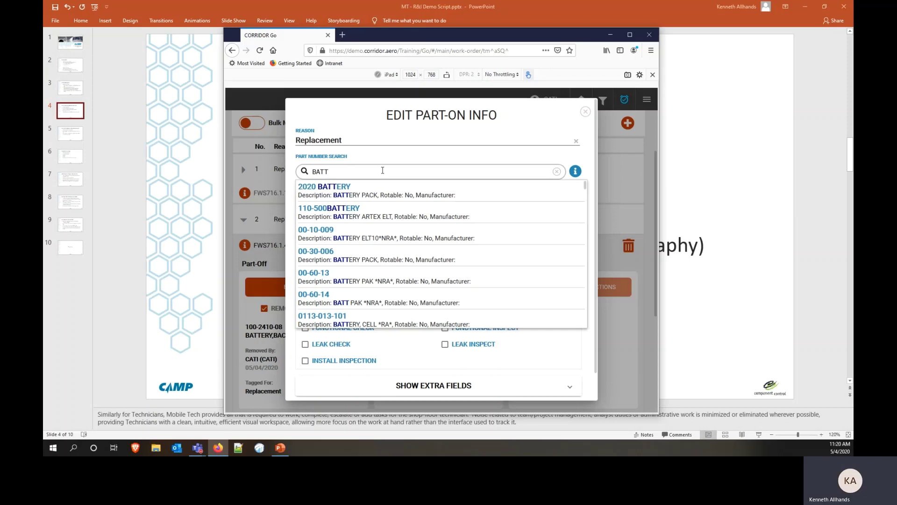
pyautogui.scroll(-5, 357, 235)
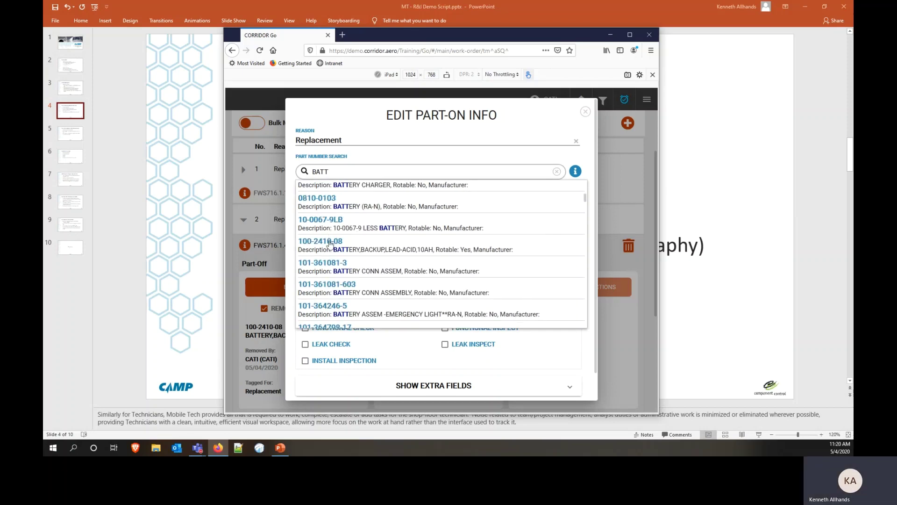
pyautogui.click(330, 243)
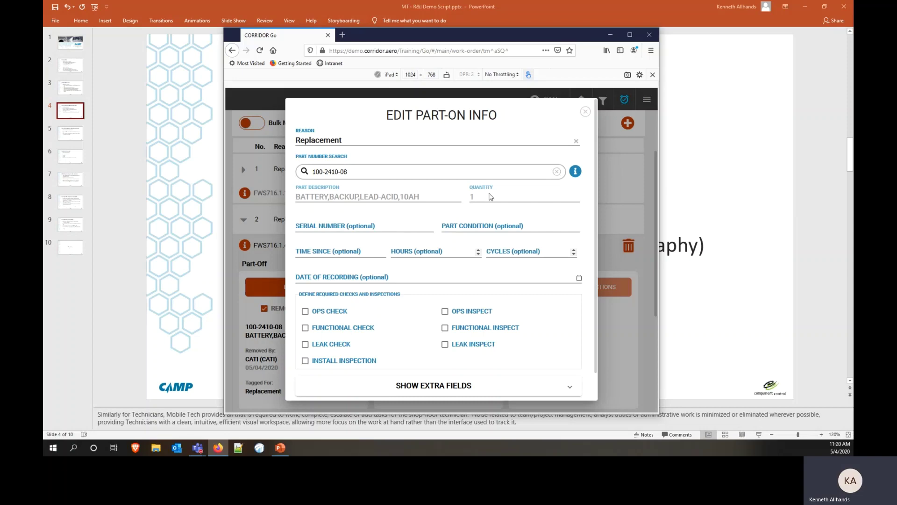
# - Set the part condition of item 2's part-on to New
pyautogui.click(382, 224)
pyautogui.click(463, 224)
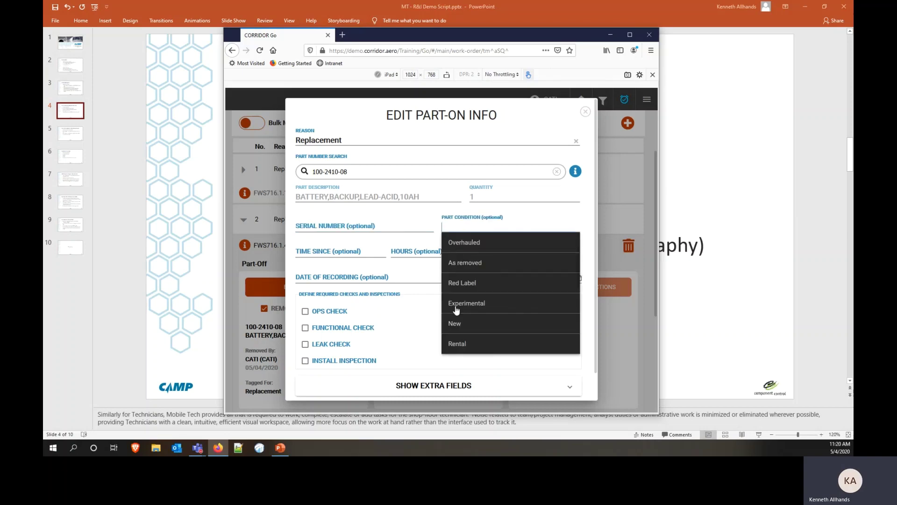
pyautogui.click(454, 324)
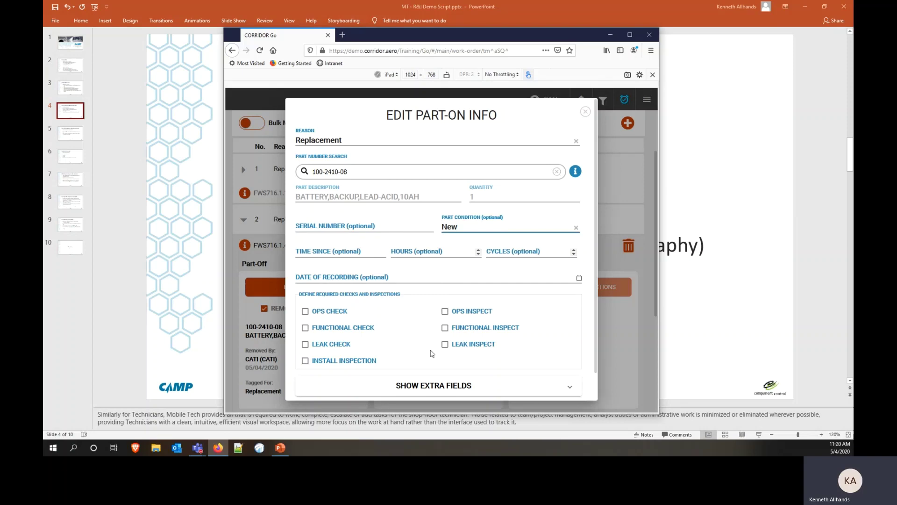
# - Review the extra fields of item 2's part-on, keep the entered changes, and save the part-on information
pyautogui.click(449, 392)
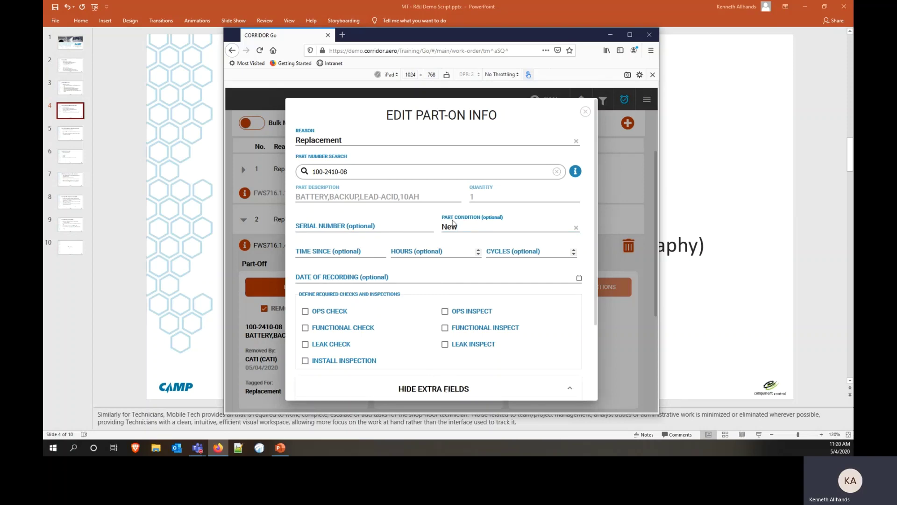
pyautogui.scroll(-2, 452, 223)
pyautogui.scroll(-1, 452, 224)
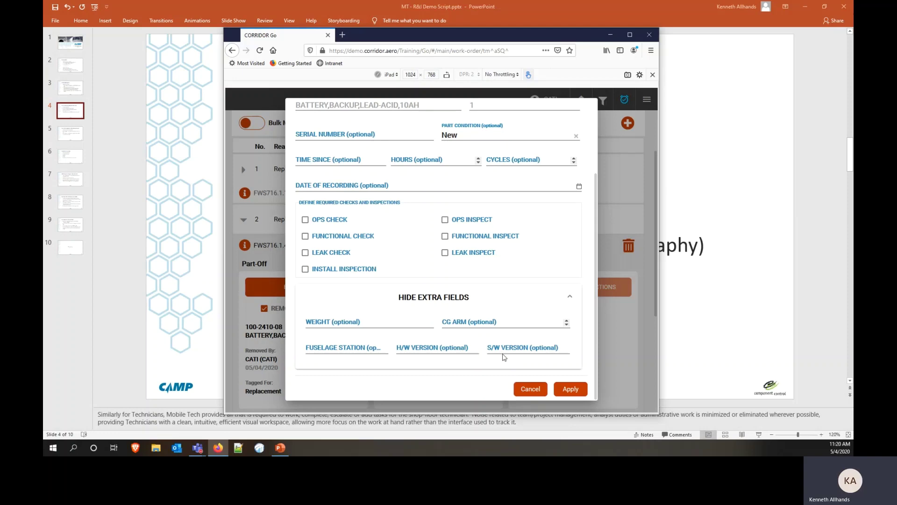
pyautogui.click(531, 391)
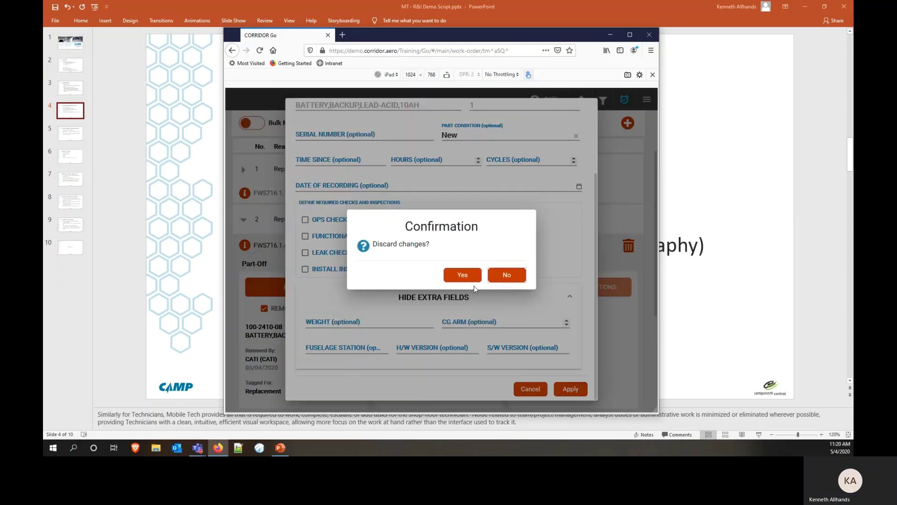
pyautogui.click(498, 279)
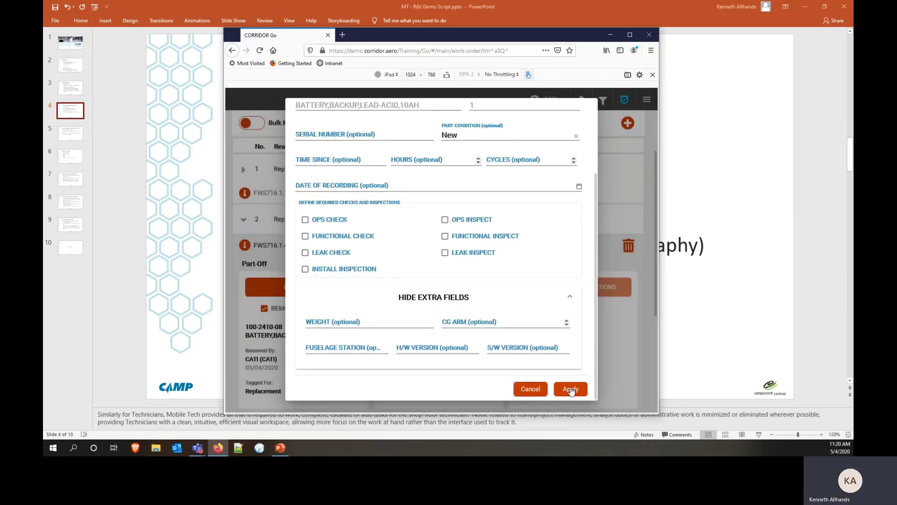
pyautogui.click(569, 389)
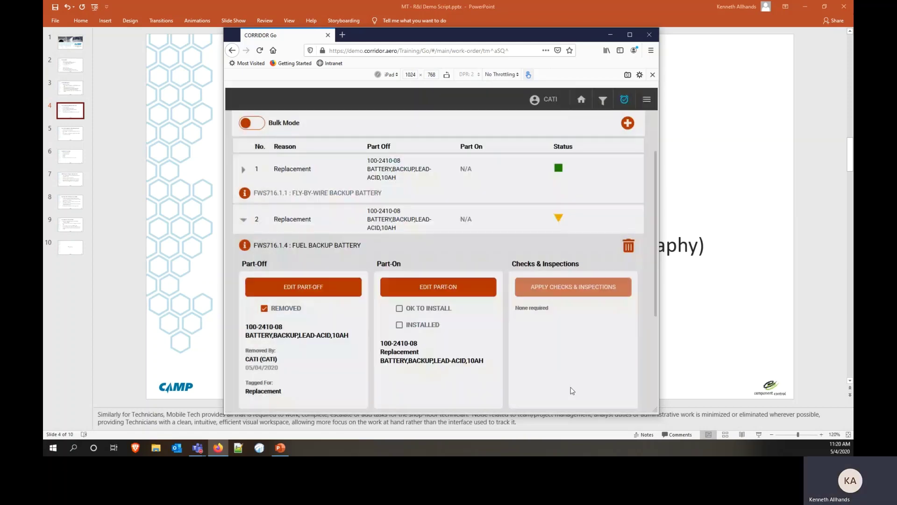
# - Mark item 2's part-on as OK to install and installed, check its installation details, and collapse the item
pyautogui.click(399, 309)
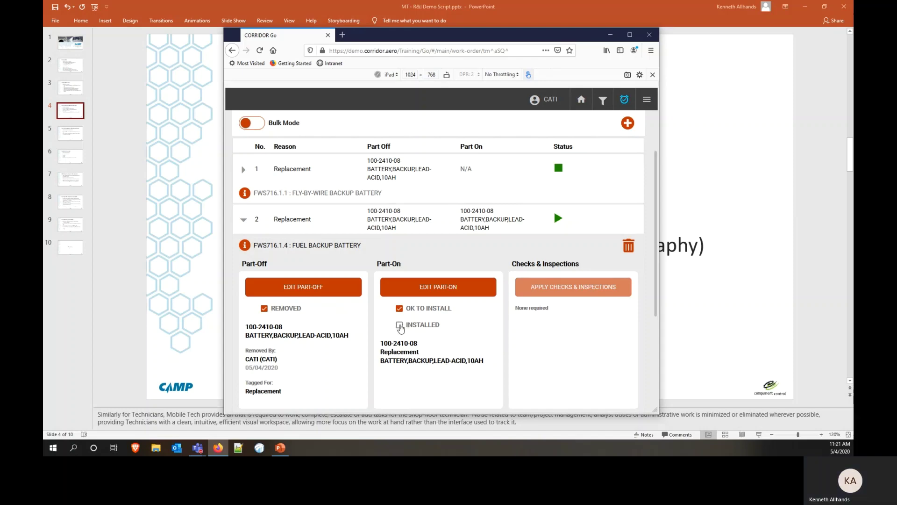
pyautogui.click(400, 326)
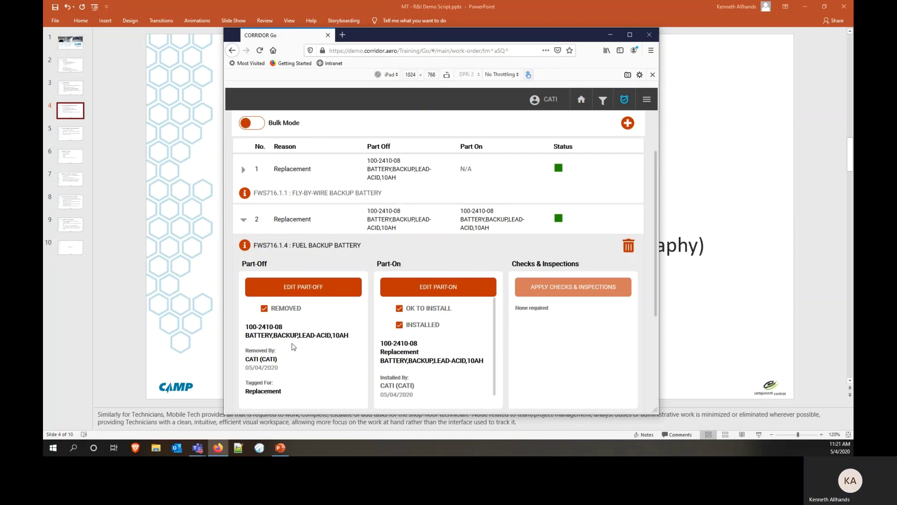
pyautogui.scroll(-1, 443, 339)
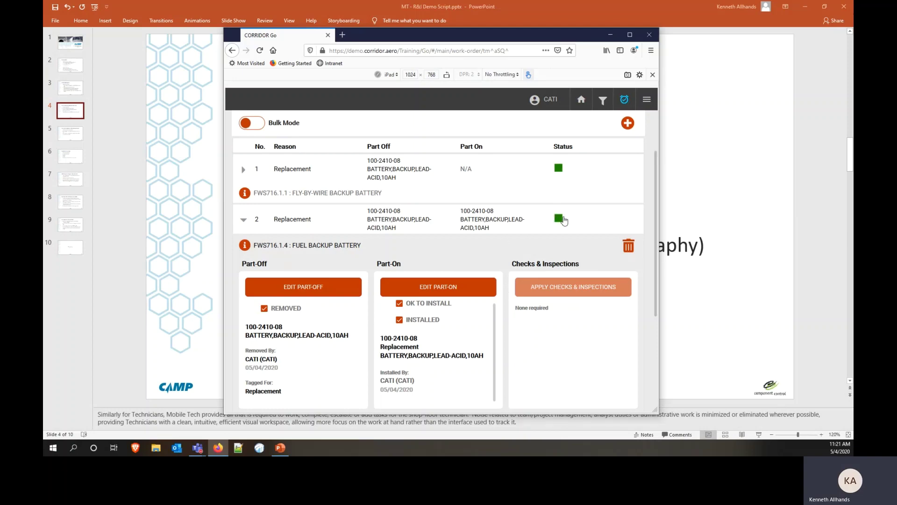
pyautogui.click(244, 223)
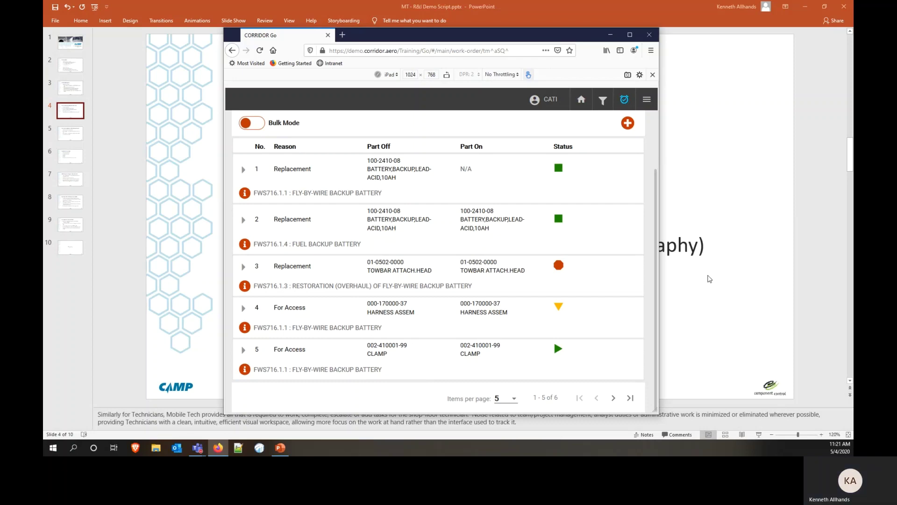
# - Switch to PowerPoint and display slide 5 on one-sided R&I
pyautogui.click(710, 279)
pyautogui.click(63, 134)
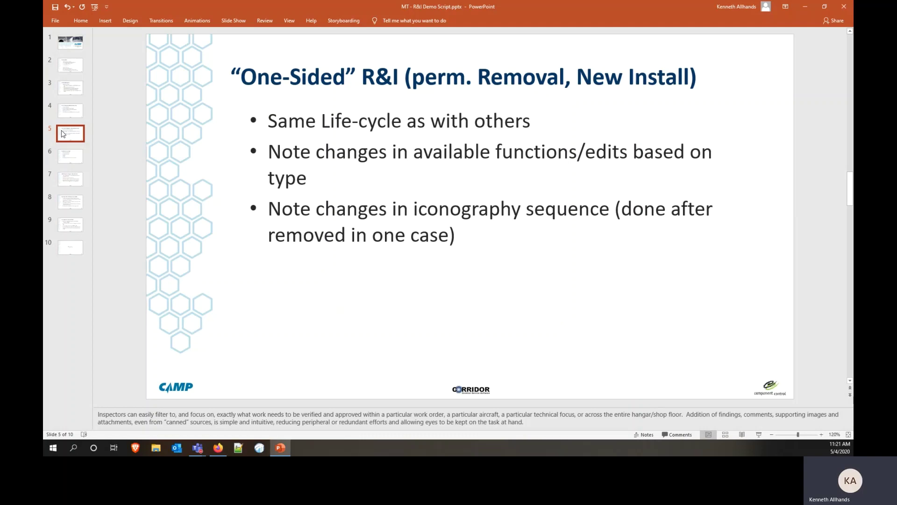
# - Switch back to CORRIDOR Go in Firefox, return to the task list, and open the FLY-BY-WIRE BACKUP BATTERY task FWS716.1.1
pyautogui.click(218, 448)
pyautogui.scroll(3, 336, 268)
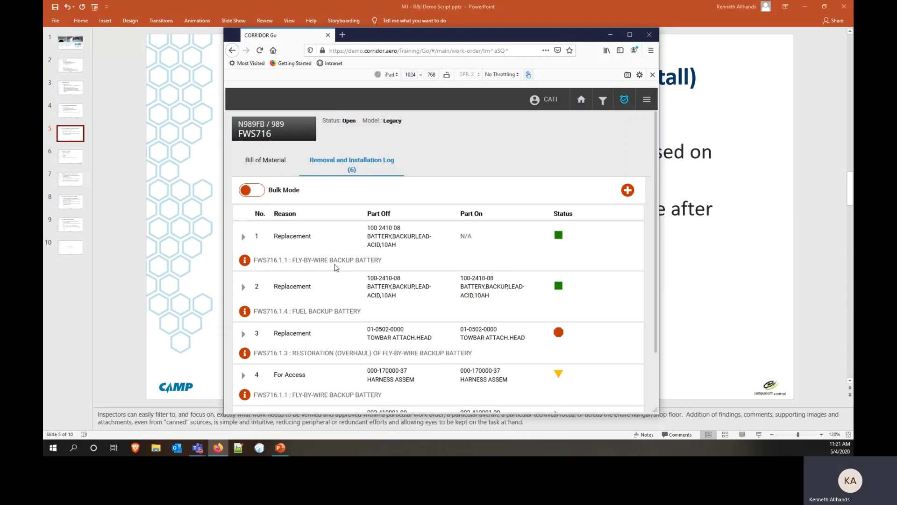
pyautogui.click(231, 50)
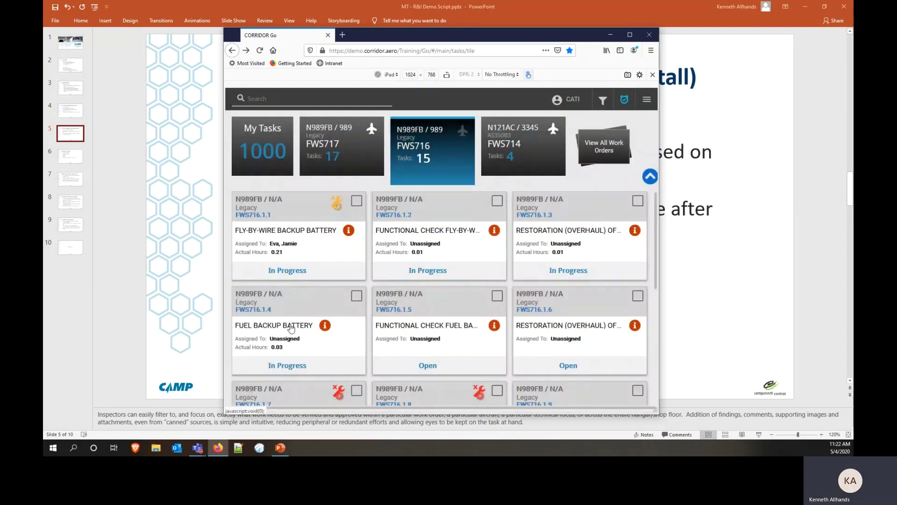
pyautogui.click(293, 232)
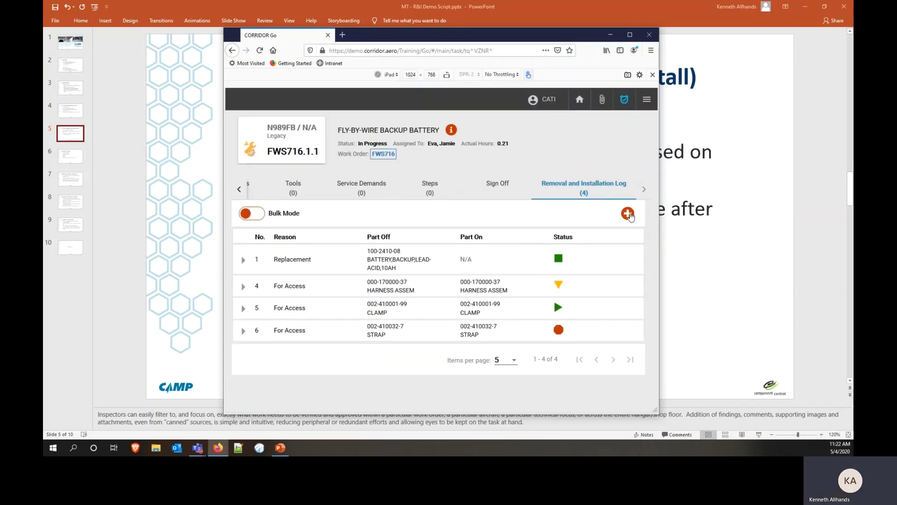
# - Start a new Removal and Installation Log item with the reason Permanent Removal
pyautogui.click(628, 214)
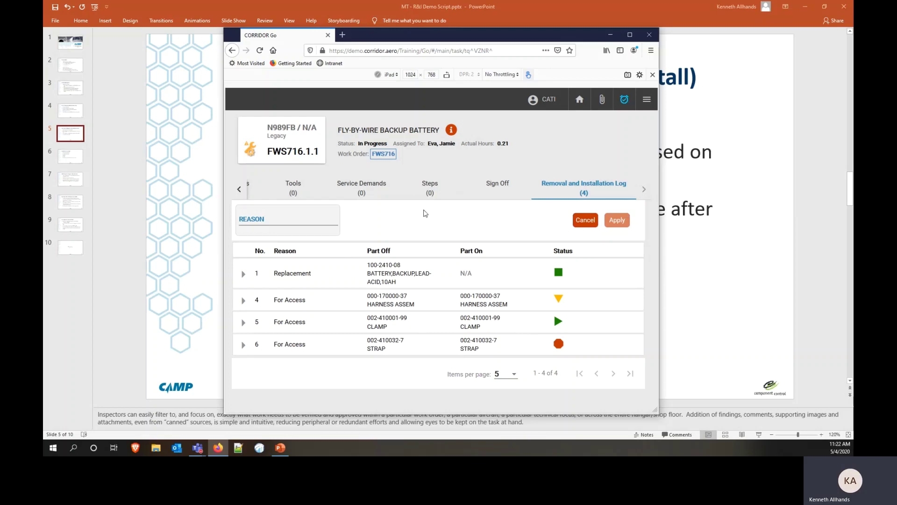
pyautogui.click(312, 218)
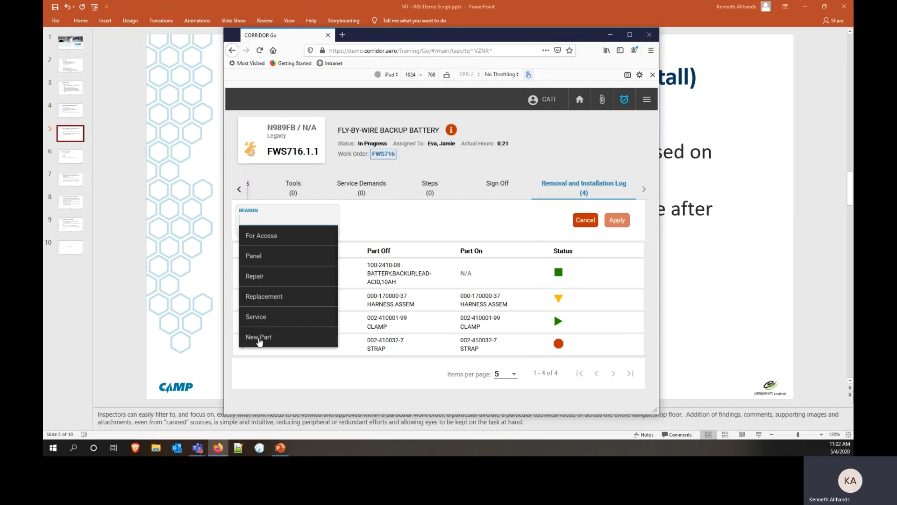
pyautogui.scroll(-1, 265, 283)
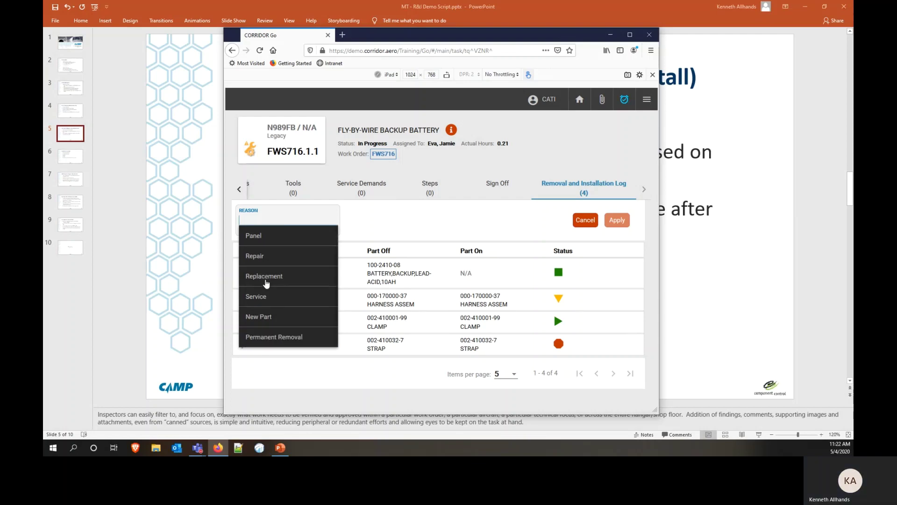
pyautogui.click(276, 337)
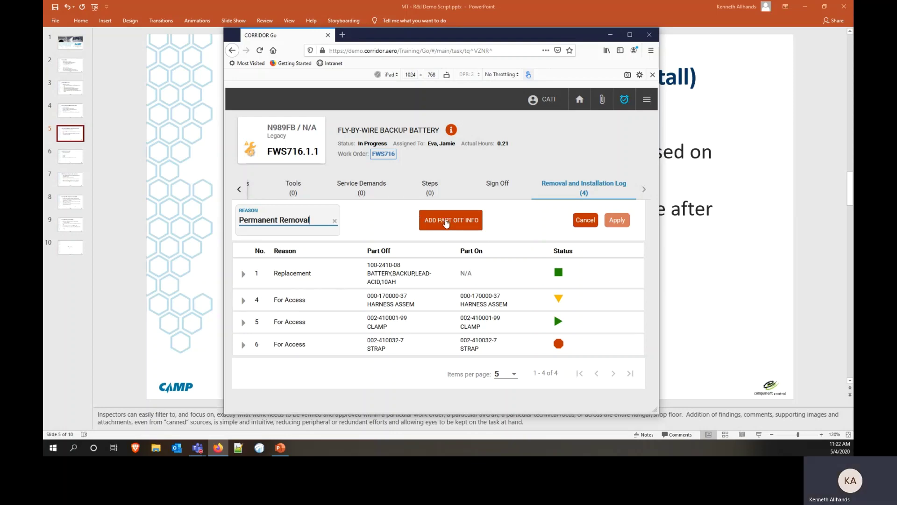
pyautogui.click(446, 218)
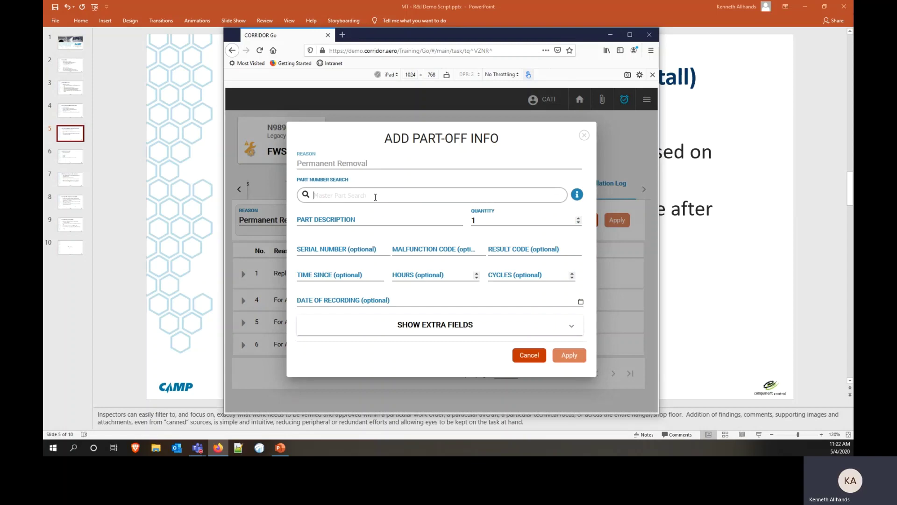
pyautogui.write('STRAP')
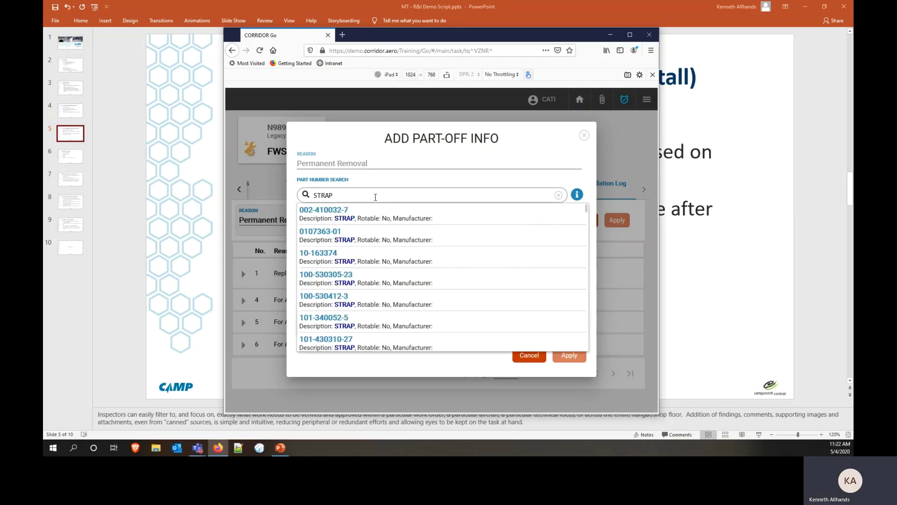
pyautogui.click(329, 215)
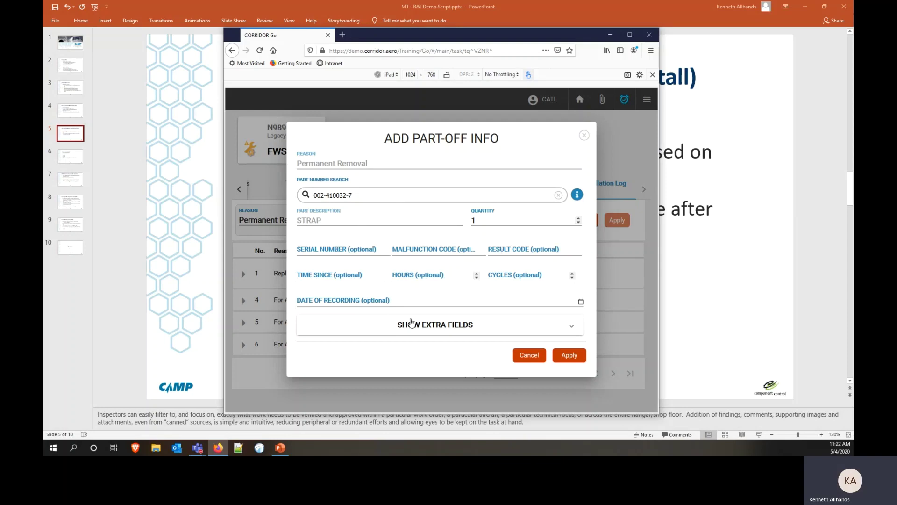
pyautogui.click(573, 330)
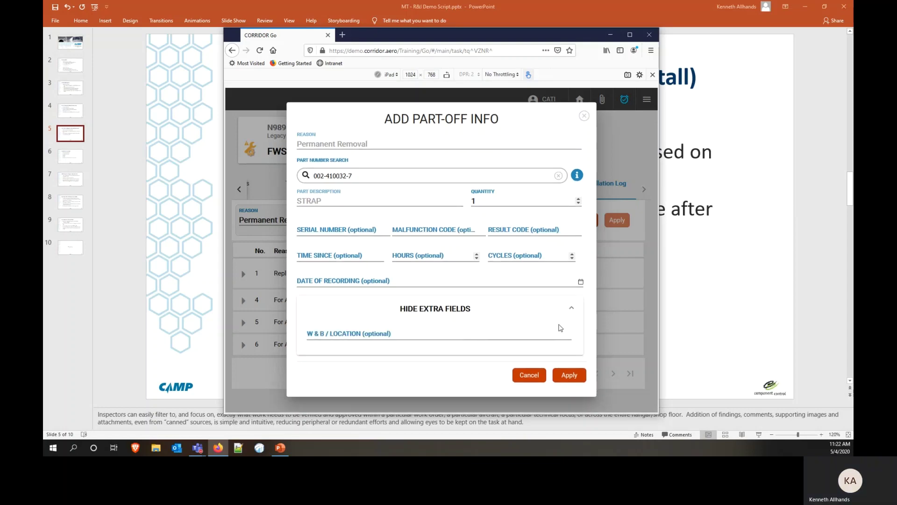
pyautogui.click(568, 375)
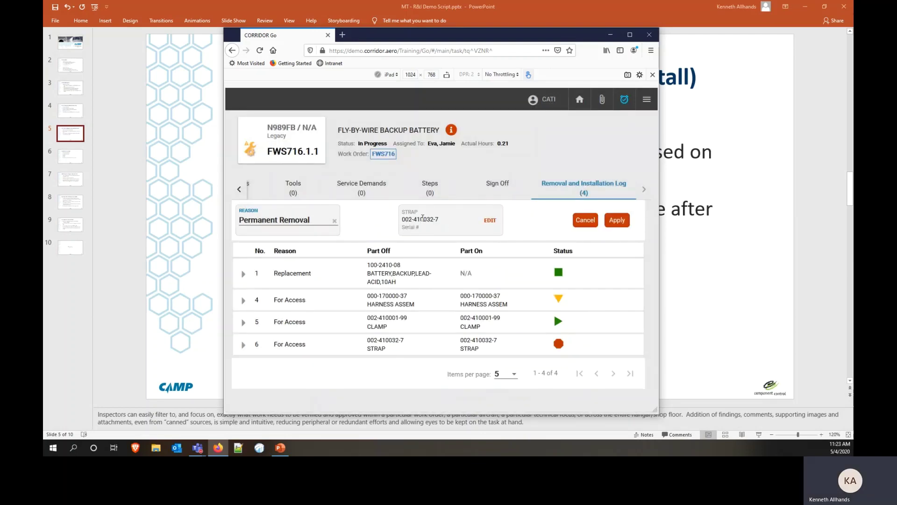
# - Reopen the strap's part-off information for review and close the form, discarding any changes
pyautogui.click(489, 225)
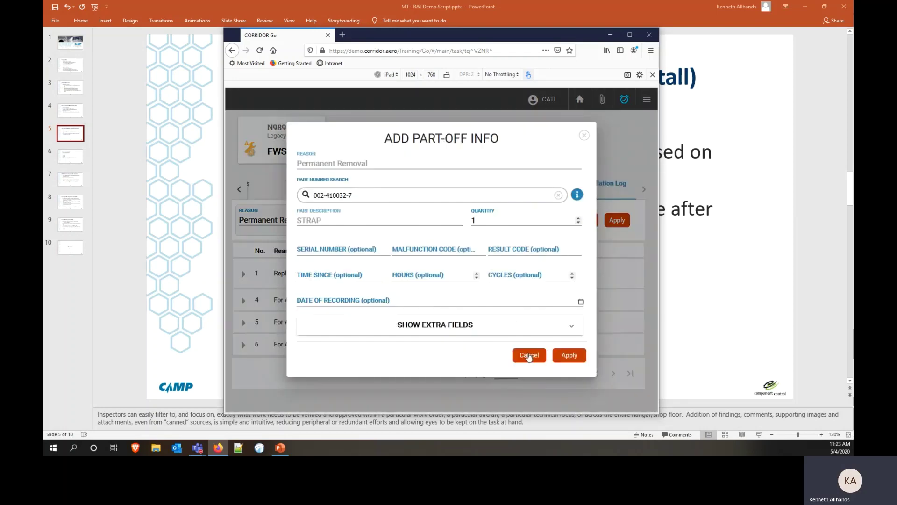
pyautogui.click(530, 357)
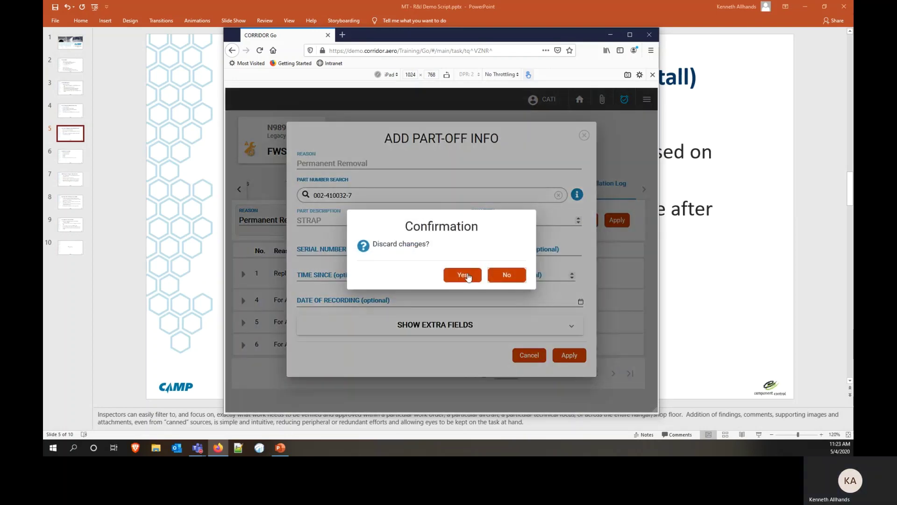
pyautogui.click(468, 276)
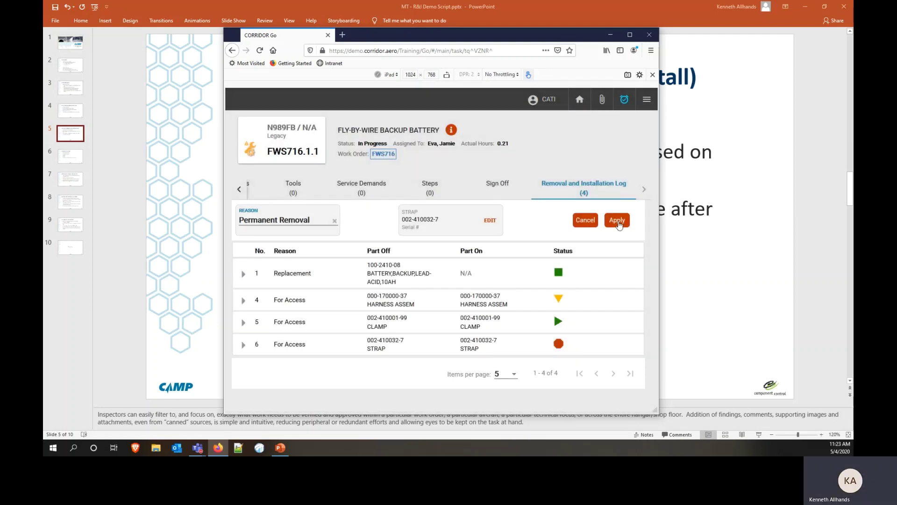
# - Add the permanent removal item to the log, and expand it to examine its part-off and checks sections
pyautogui.click(617, 220)
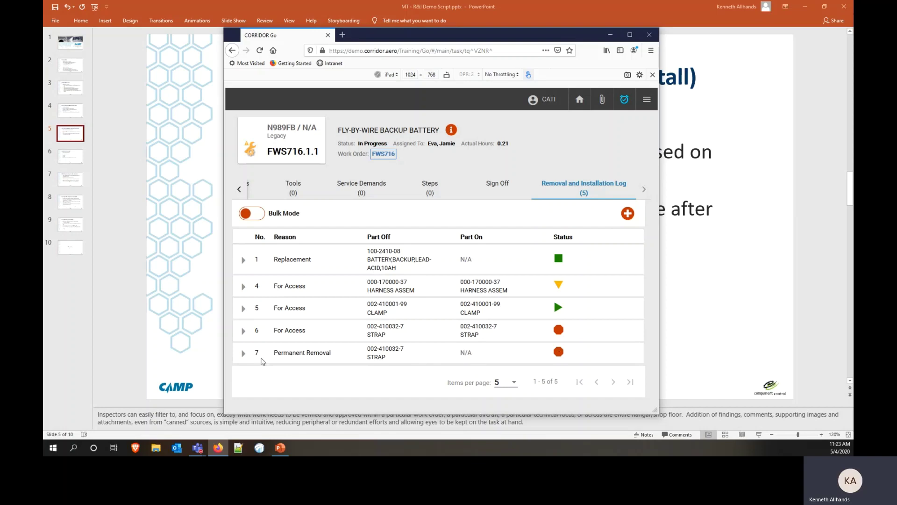
pyautogui.click(243, 354)
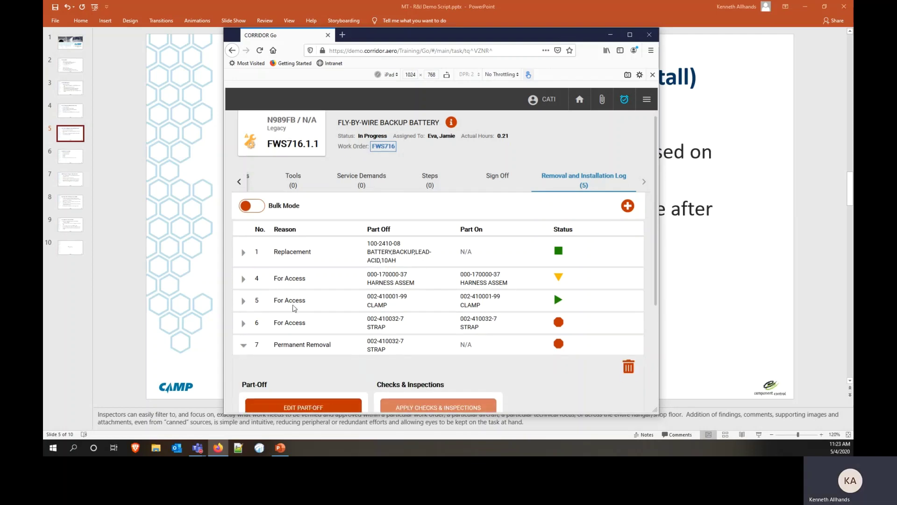
pyautogui.scroll(-3, 294, 309)
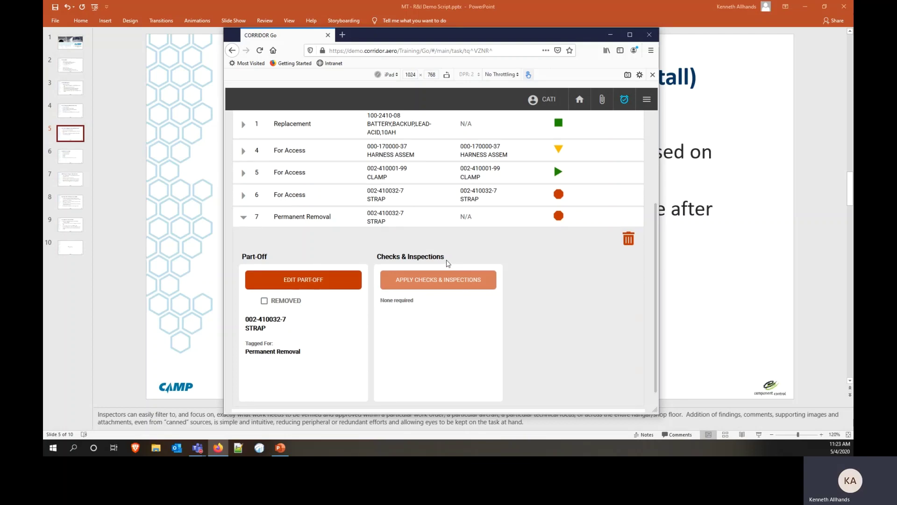
pyautogui.scroll(3, 448, 263)
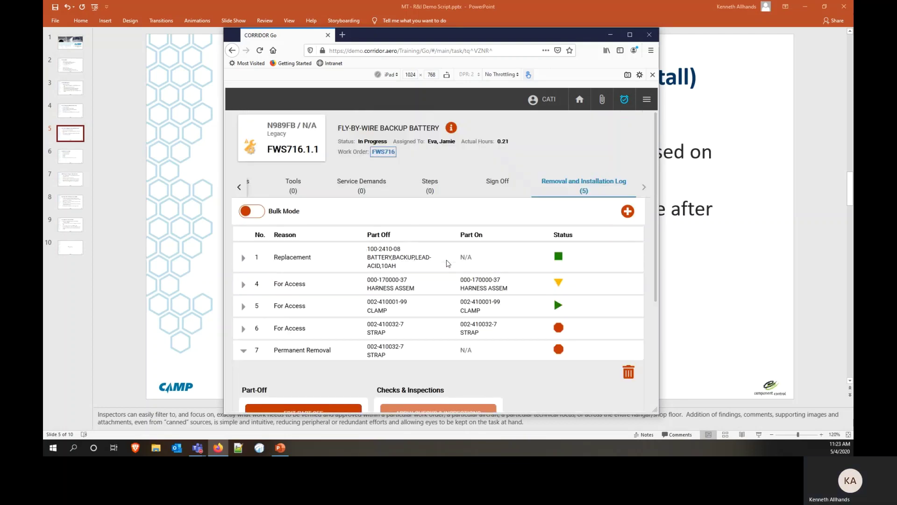
# - View the part-on form for a log item with the reason New Part, discard the form, and clear the reason
pyautogui.click(628, 213)
pyautogui.click(286, 219)
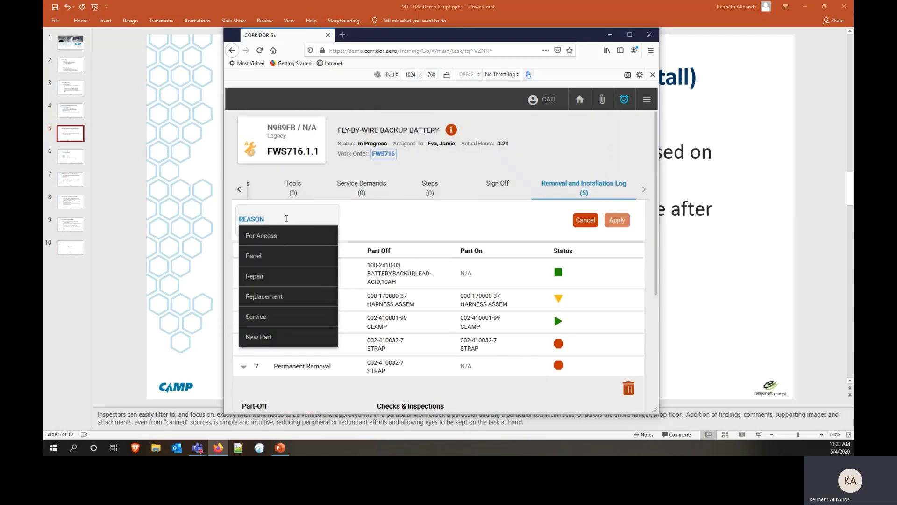
pyautogui.click(269, 339)
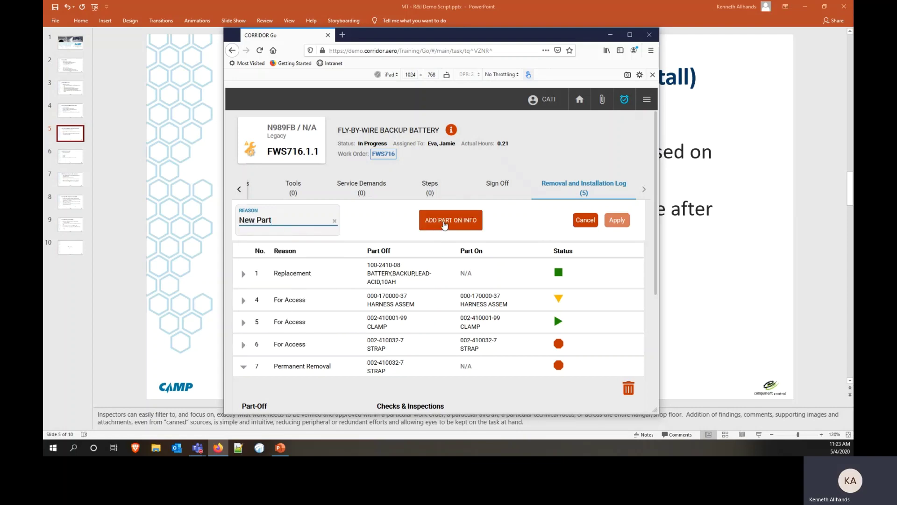
pyautogui.click(445, 225)
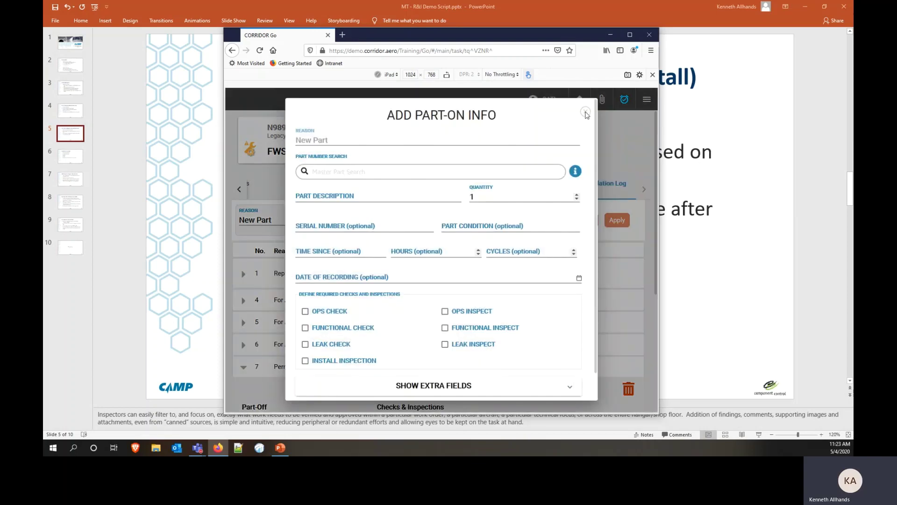
pyautogui.click(586, 112)
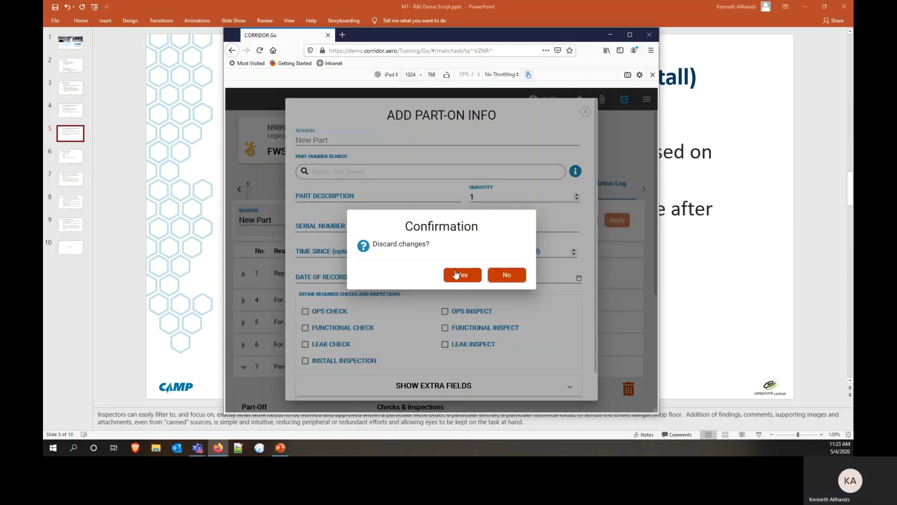
pyautogui.click(456, 275)
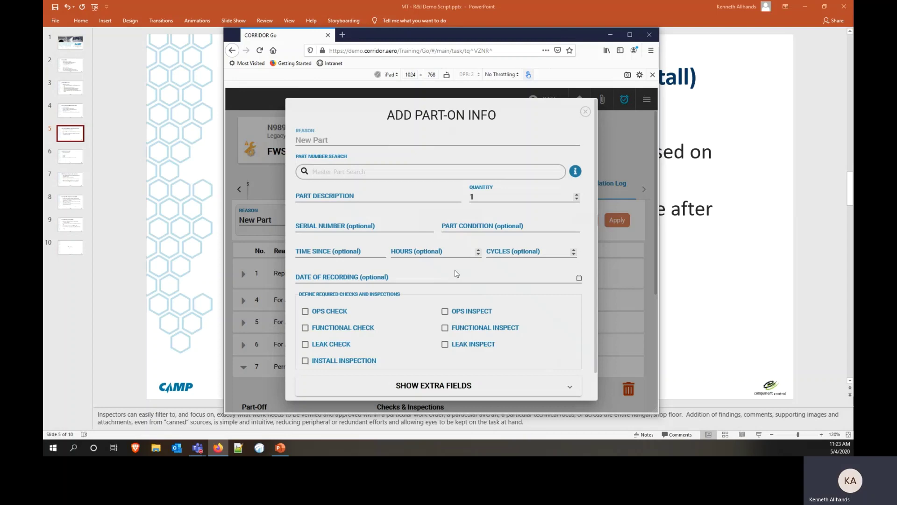
pyautogui.click(334, 222)
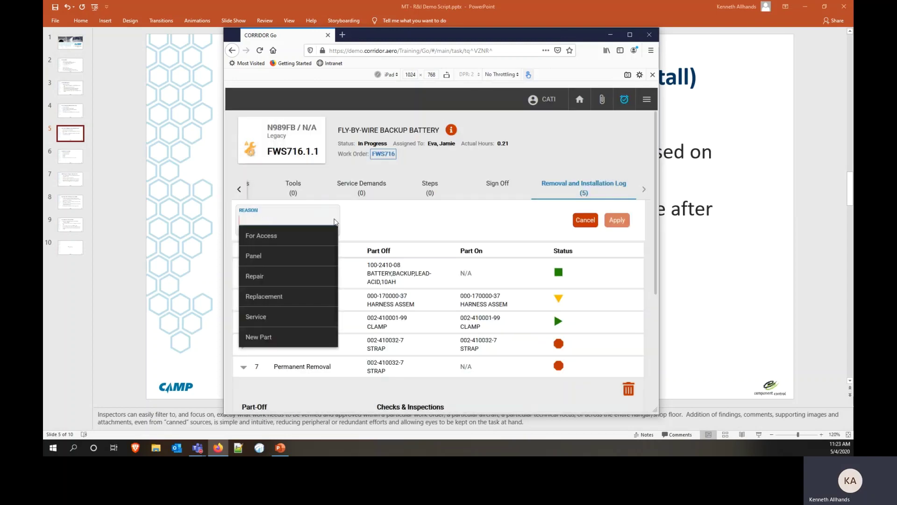
# - Set the new item's reason to Replacement, search for "strap", and save part 10-163374 as its part-off
pyautogui.click(273, 297)
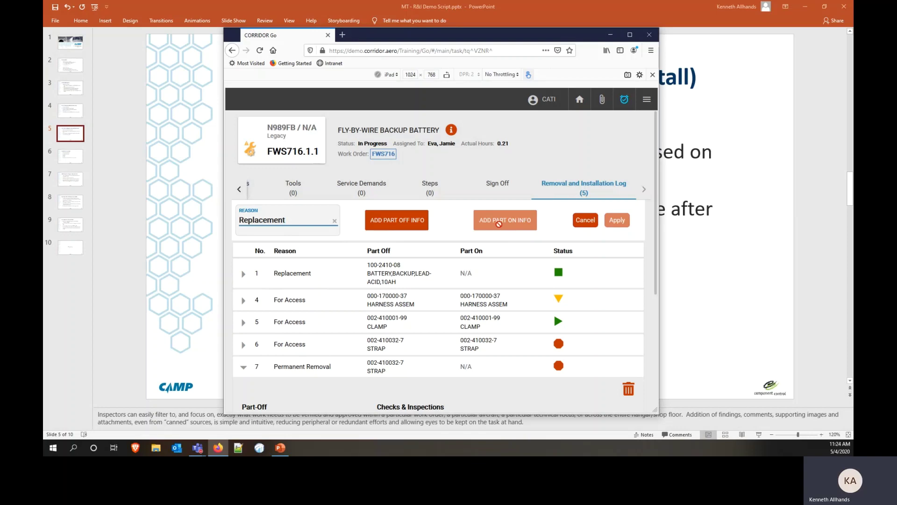
pyautogui.click(403, 225)
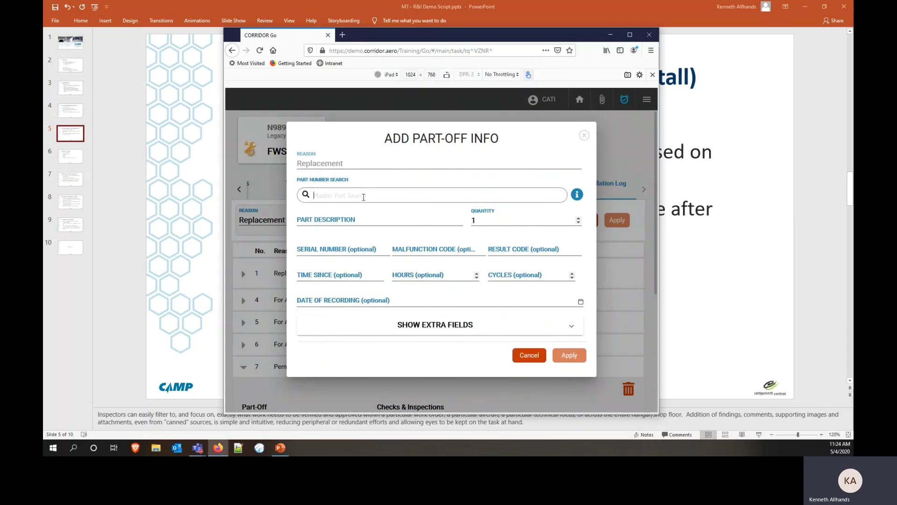
pyautogui.write('strap')
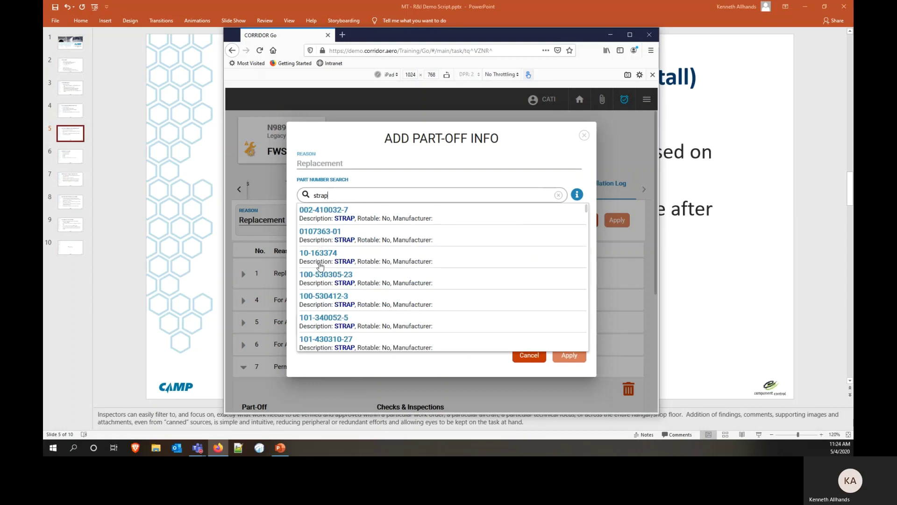
pyautogui.click(320, 264)
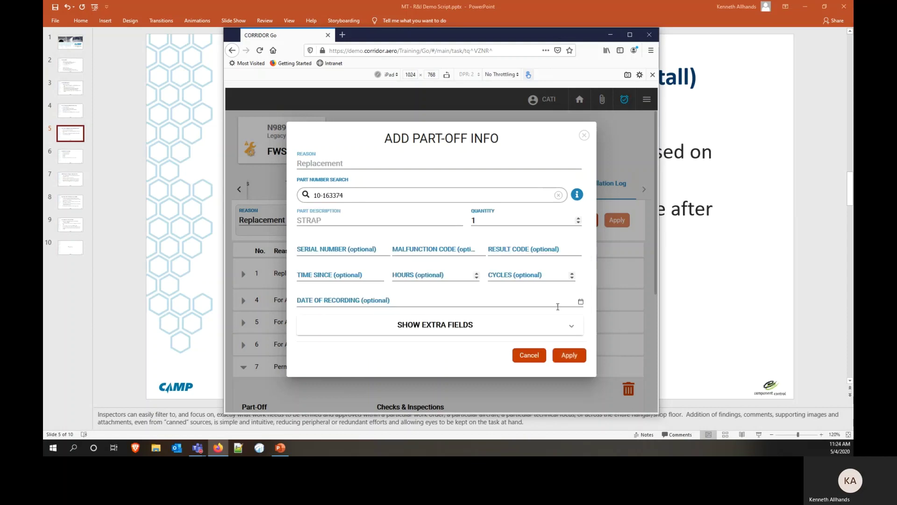
pyautogui.click(569, 356)
# - Search for "strap", choose part 0107363-01 as the part-on, require Install Inspection and Functional Check, and save the part-on information
pyautogui.click(517, 220)
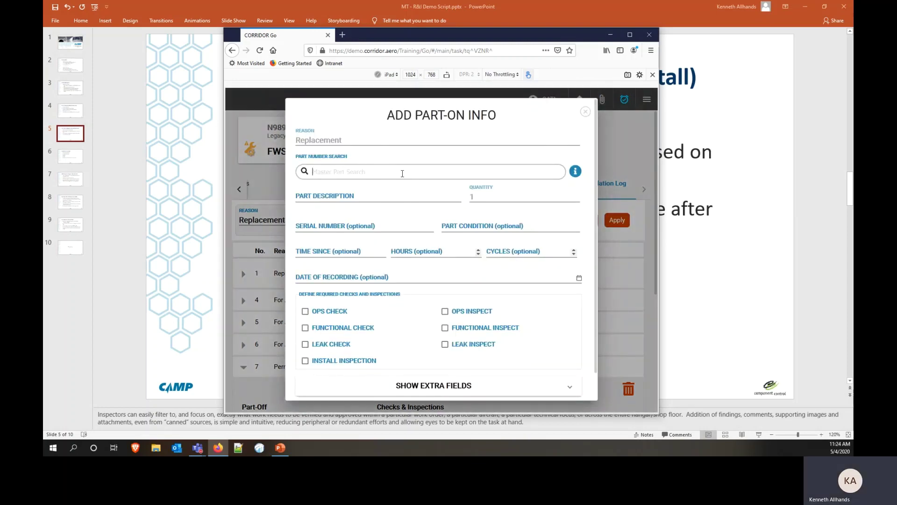
pyautogui.write('strap')
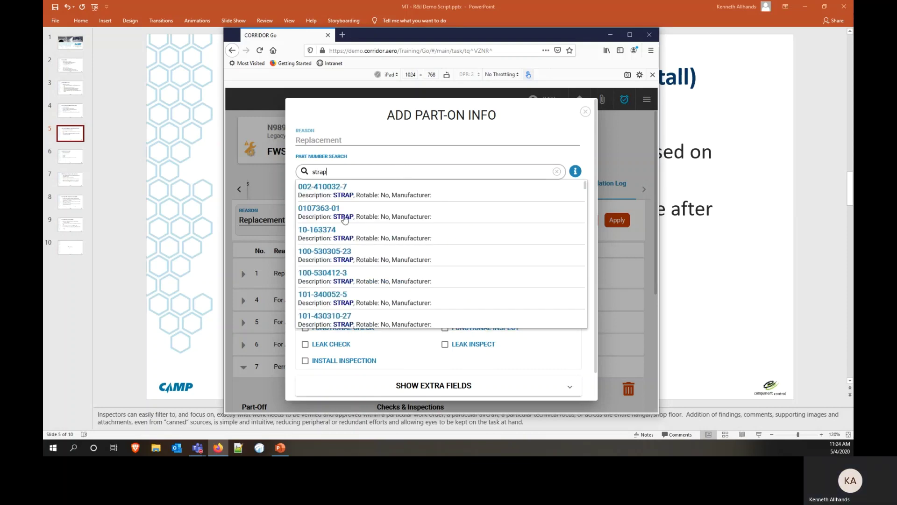
pyautogui.click(345, 219)
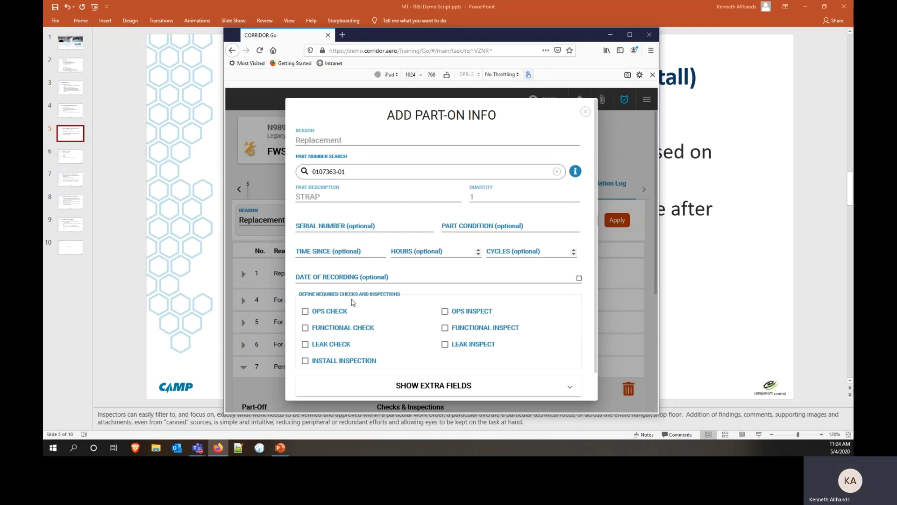
pyautogui.click(305, 361)
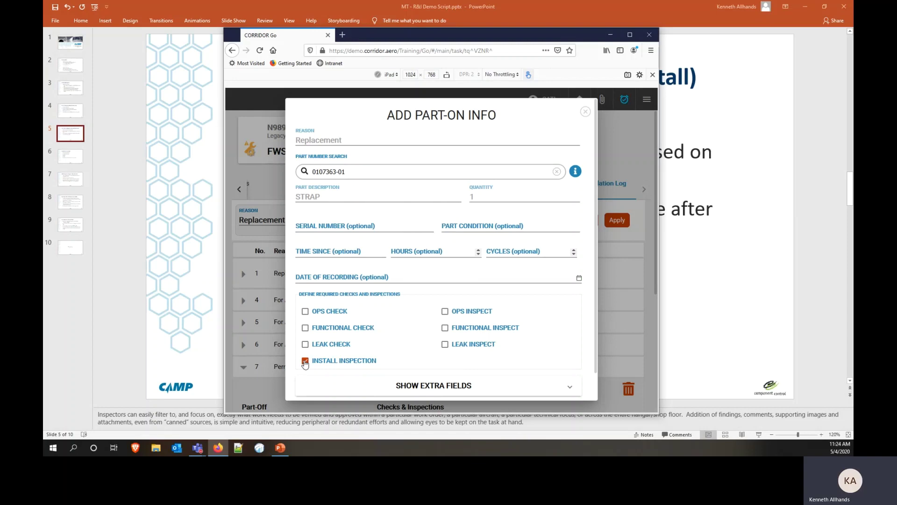
pyautogui.click(305, 329)
pyautogui.scroll(-1, 469, 344)
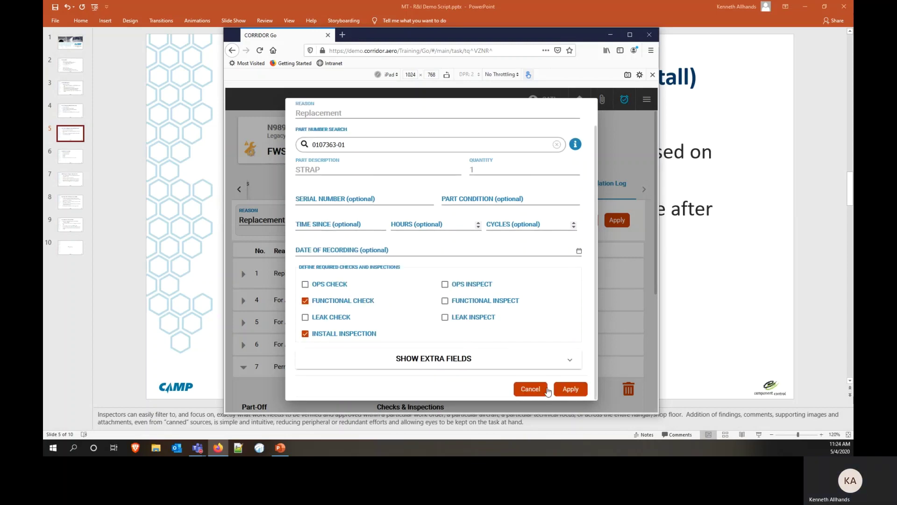
pyautogui.click(571, 390)
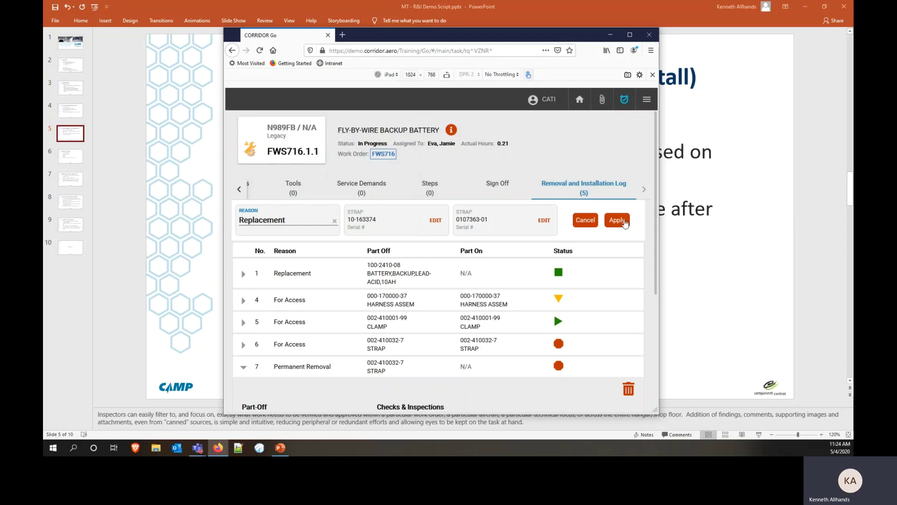
# - Add the replacement item to the log, and expand it to examine its part-off, part-on, and checks sections
pyautogui.click(617, 220)
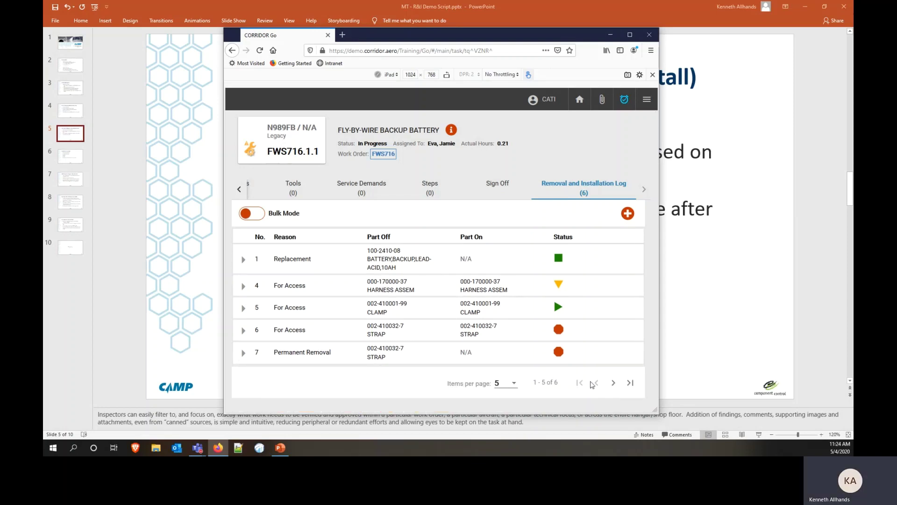
pyautogui.click(614, 383)
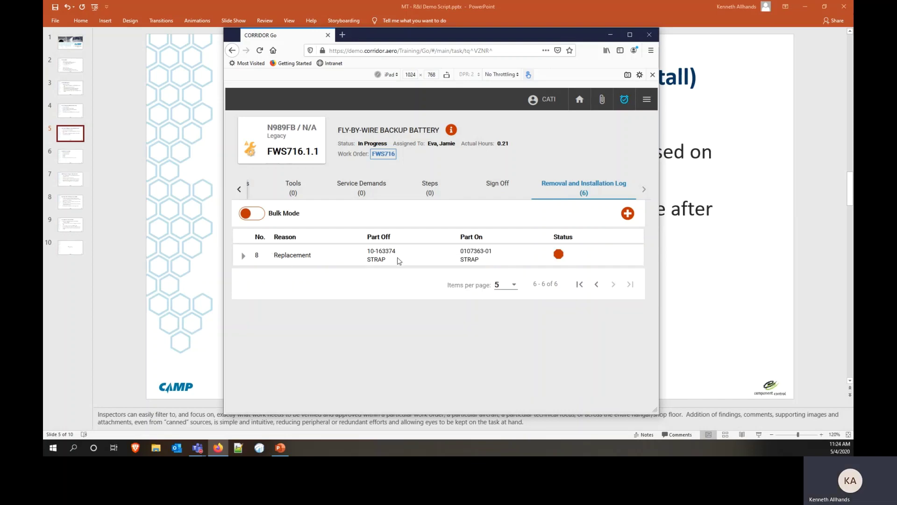
pyautogui.click(243, 256)
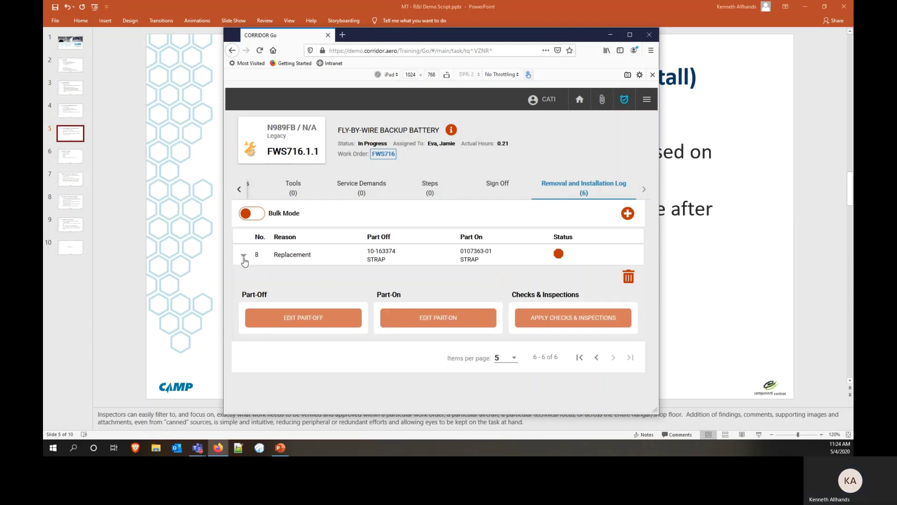
pyautogui.scroll(-2, 537, 301)
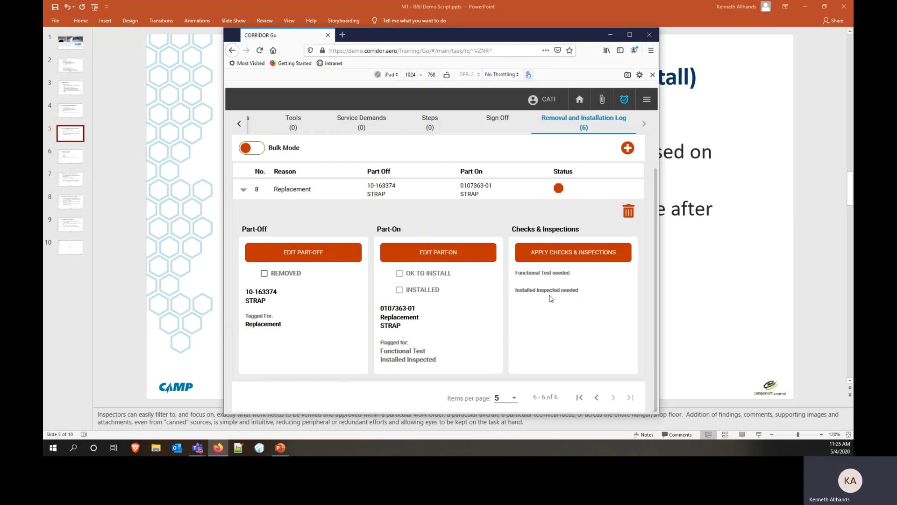
pyautogui.click(243, 192)
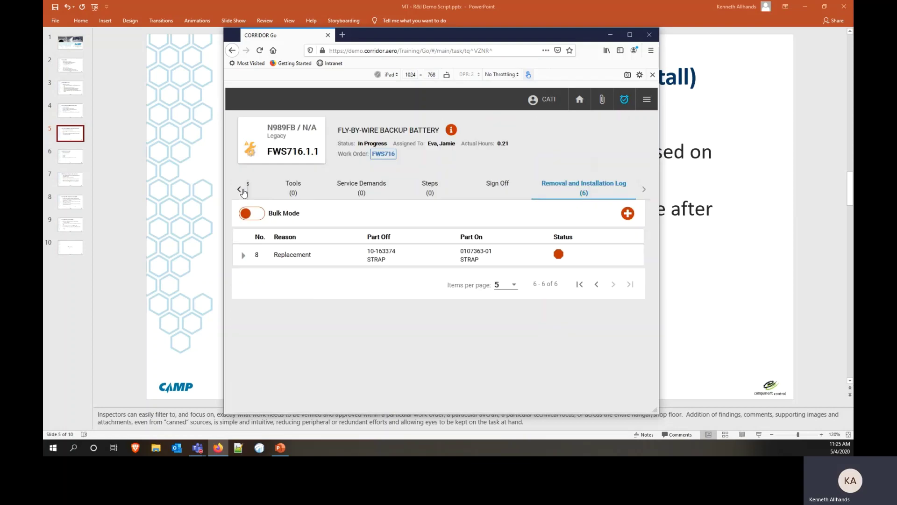
# - Switch to PowerPoint to show the "Panel & For-Access R&I" slide, and return to CORRIDOR Go
pyautogui.click(693, 257)
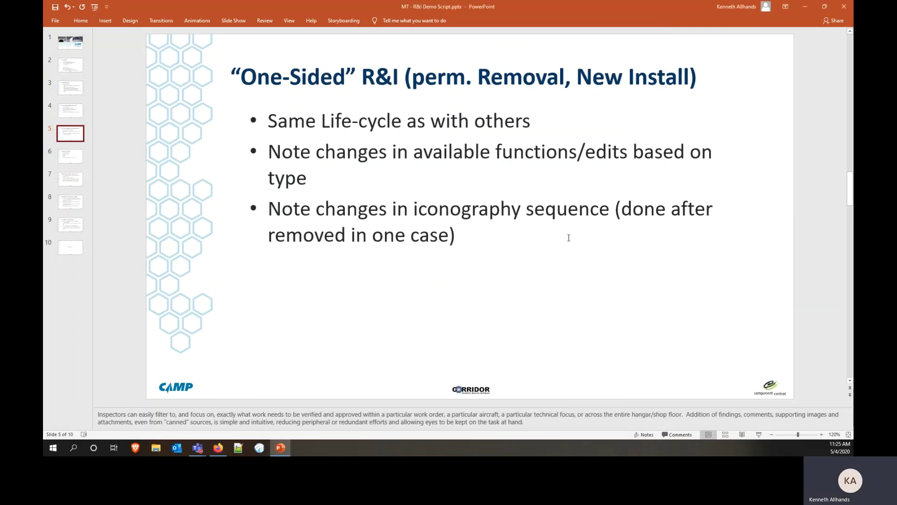
pyautogui.click(60, 161)
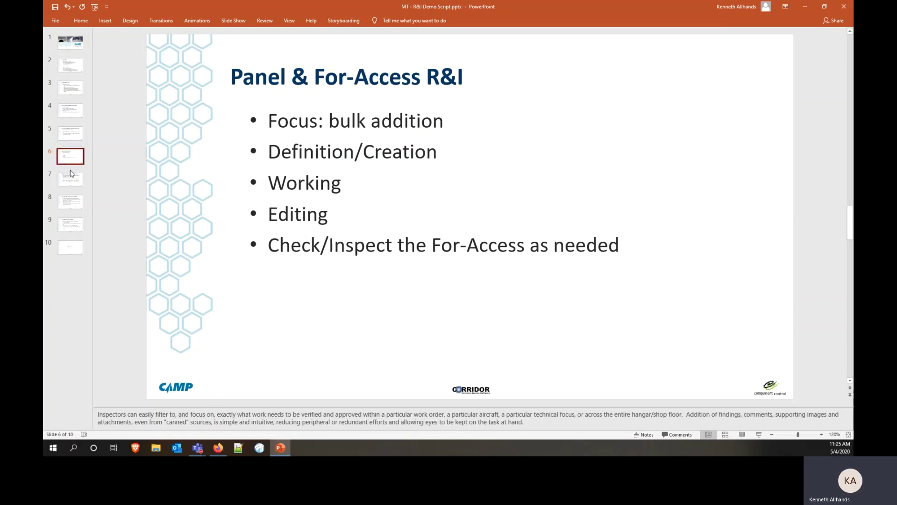
pyautogui.click(217, 449)
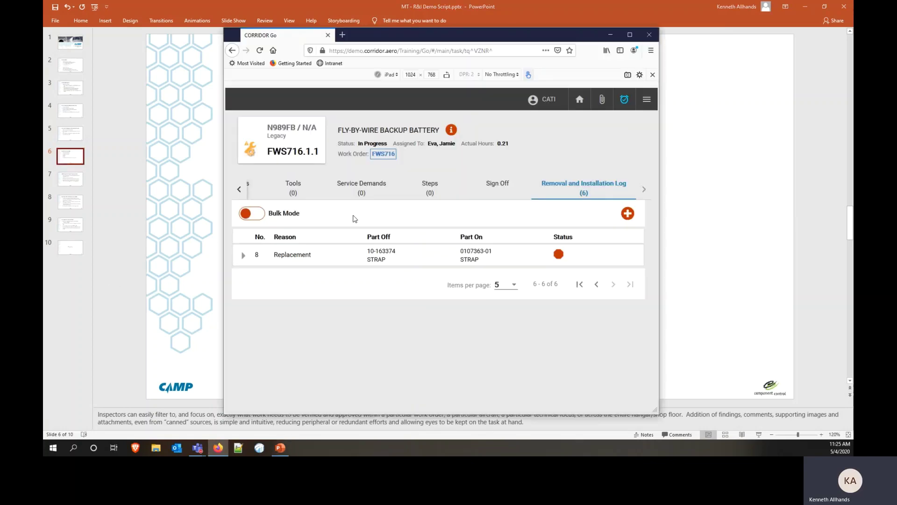
# - Open the Removal and Installation Log of the whole work order FWS716 and start a new entry with the reason Panel
pyautogui.click(232, 50)
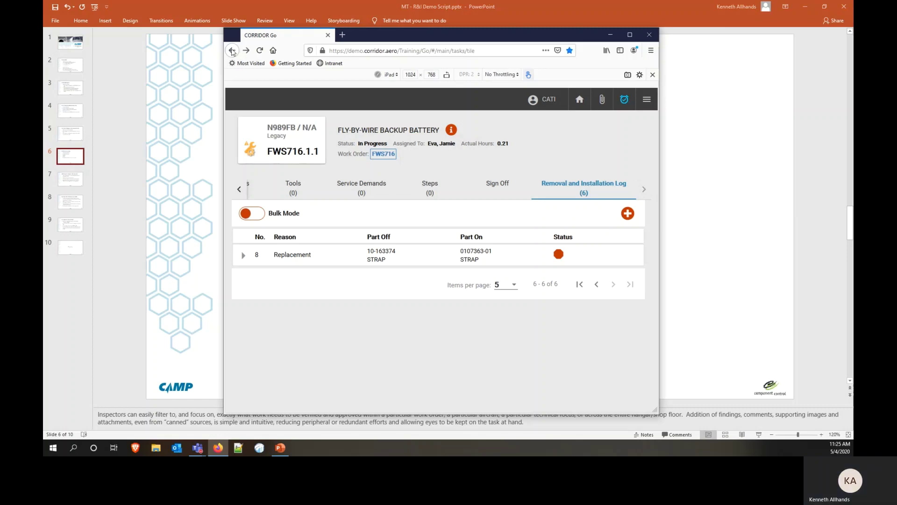
pyautogui.click(406, 159)
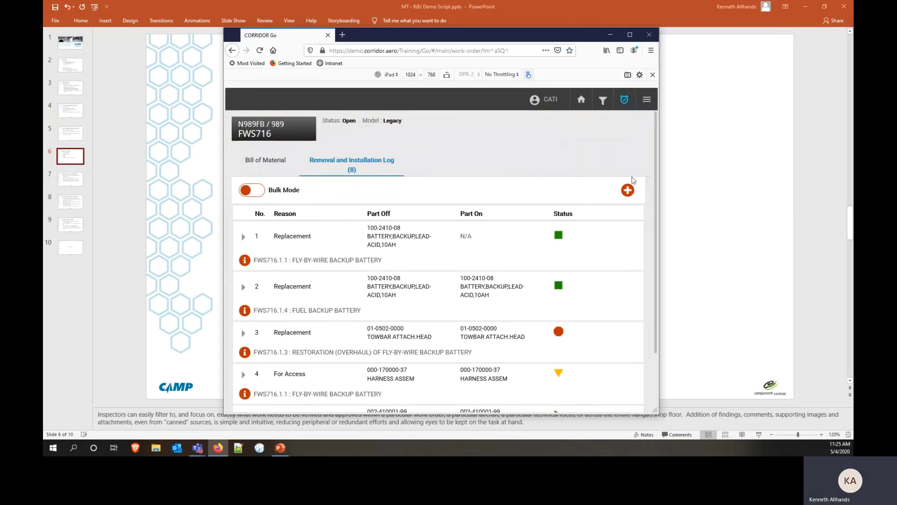
pyautogui.click(628, 191)
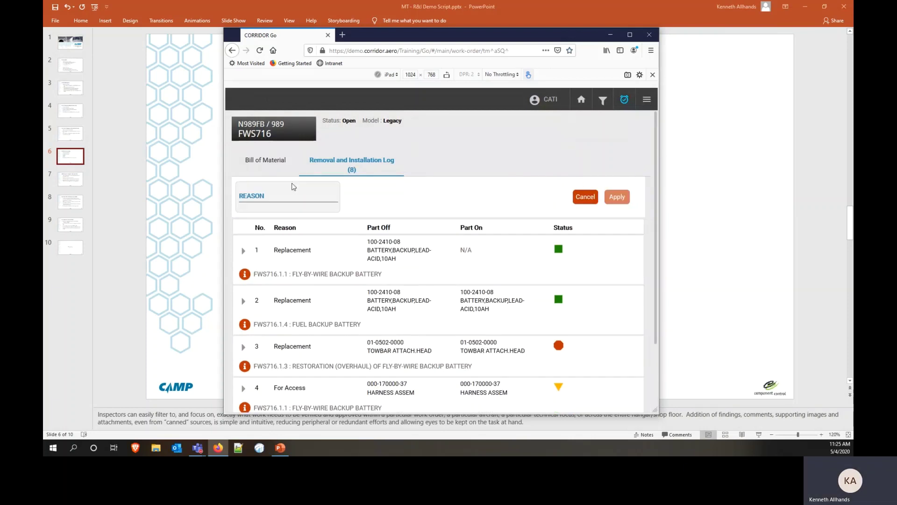
pyautogui.click(298, 195)
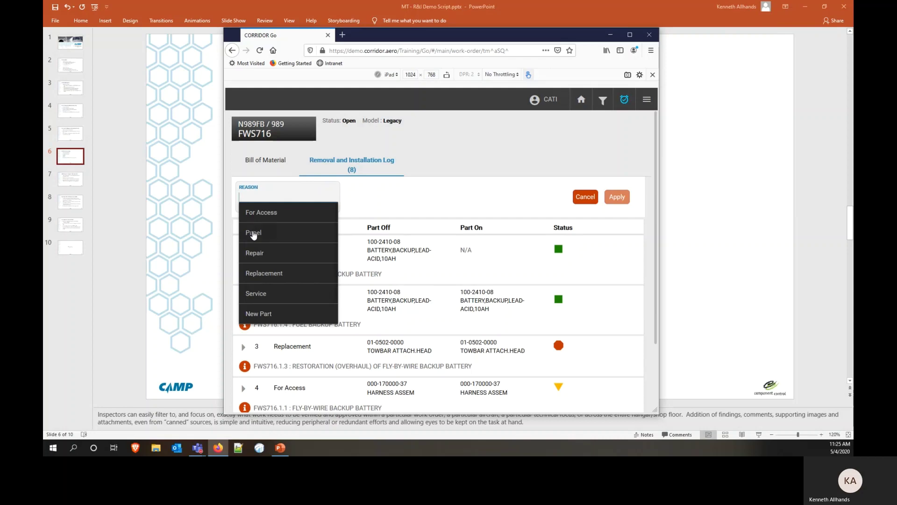
pyautogui.click(254, 233)
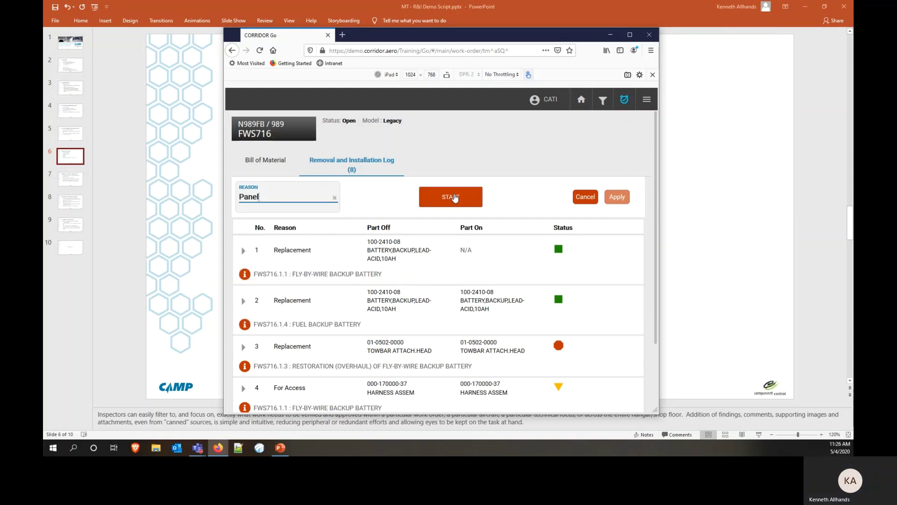
pyautogui.click(455, 198)
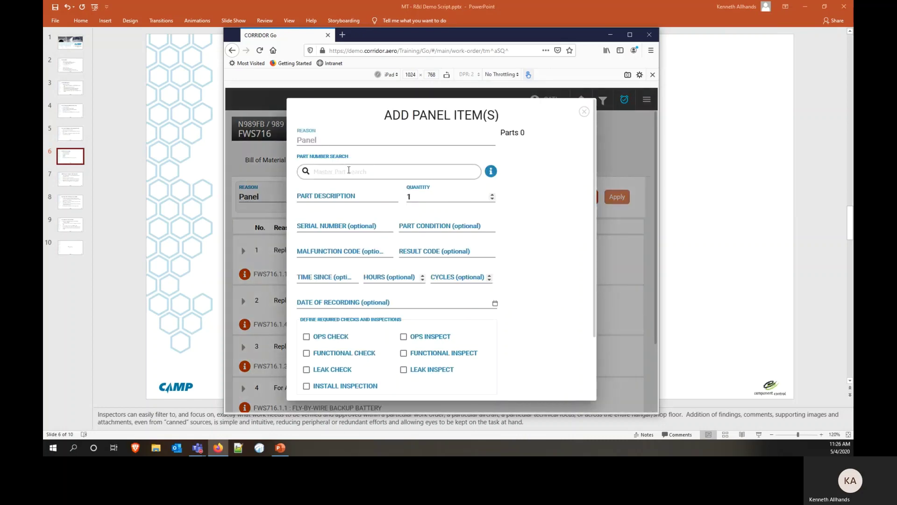
pyautogui.write('PANEL')
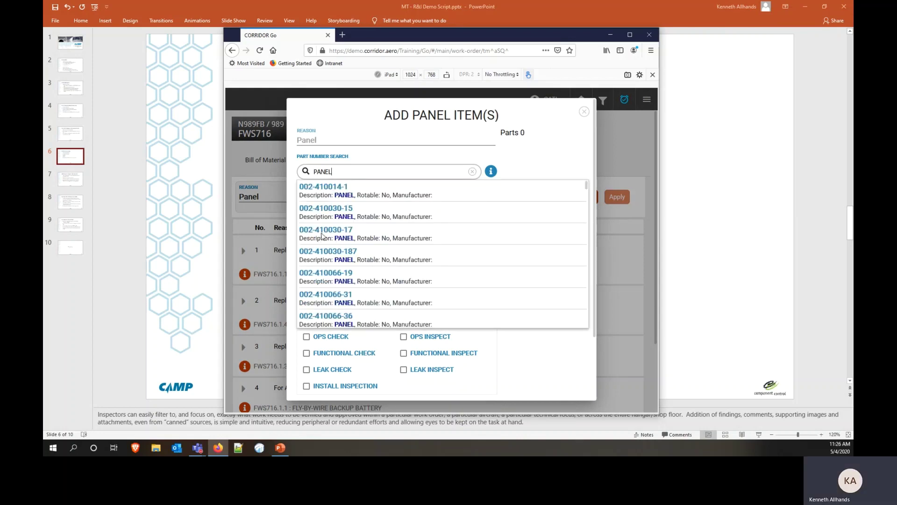
pyautogui.click(322, 236)
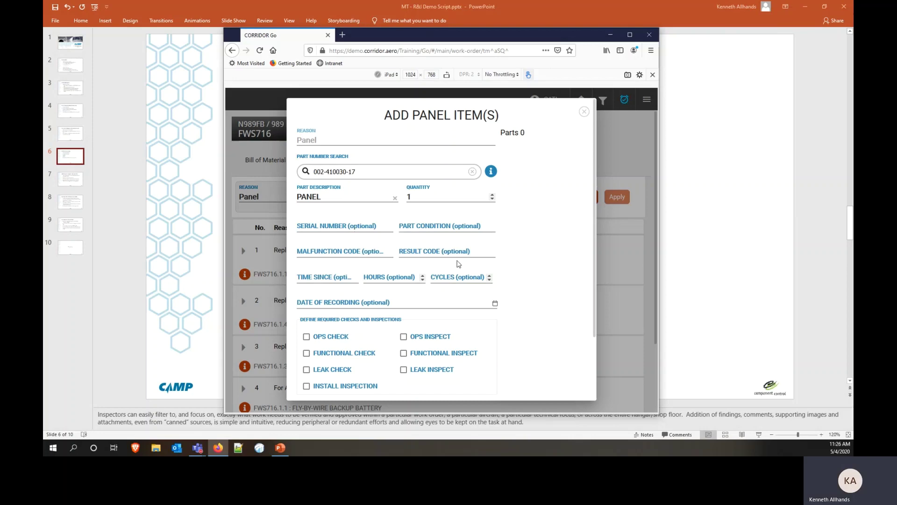
pyautogui.scroll(-3, 569, 273)
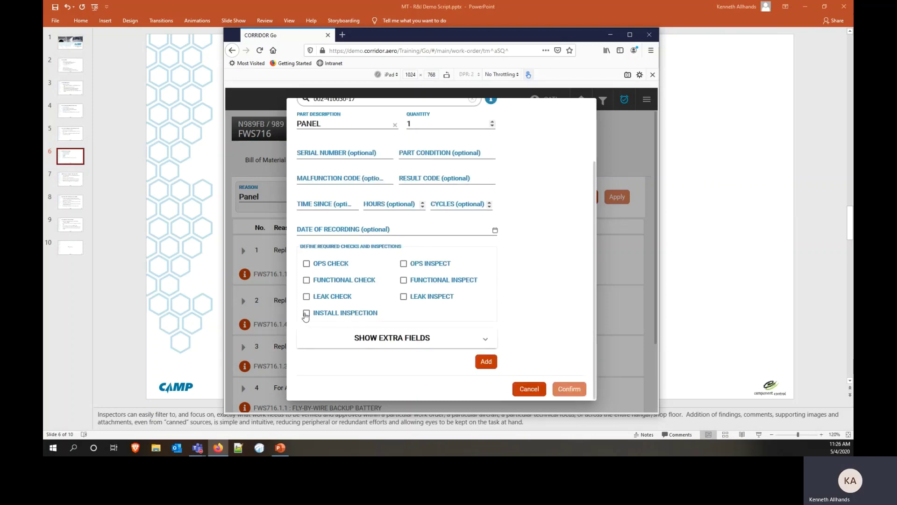
pyautogui.click(306, 314)
pyautogui.click(486, 363)
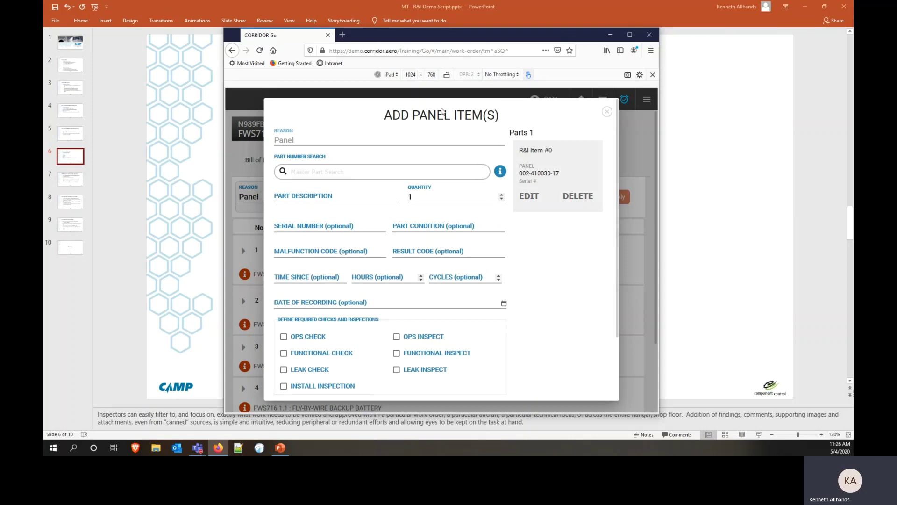
pyautogui.click(327, 171)
pyautogui.write('Pane')
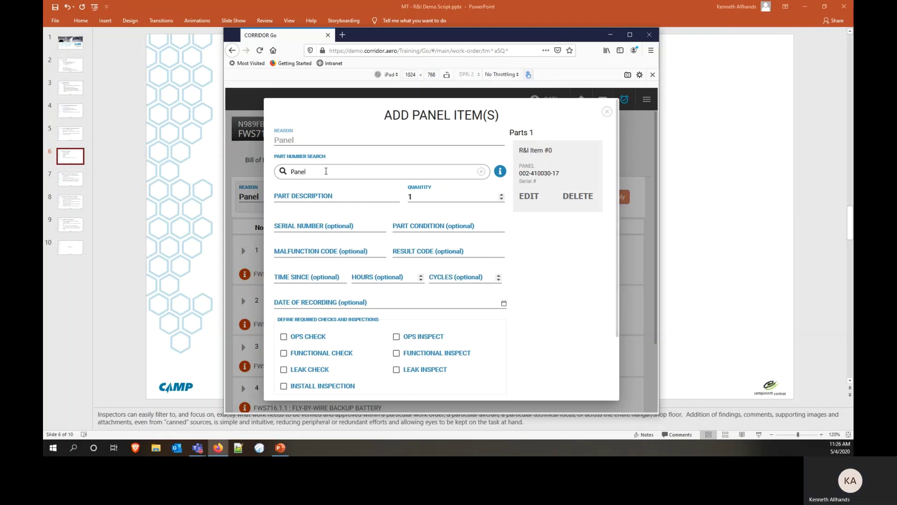
pyautogui.write('l')
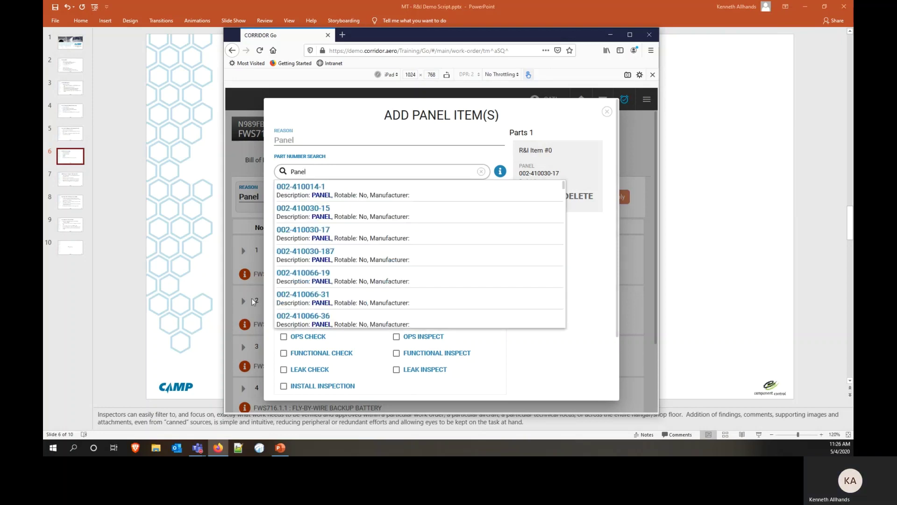
pyautogui.click(307, 296)
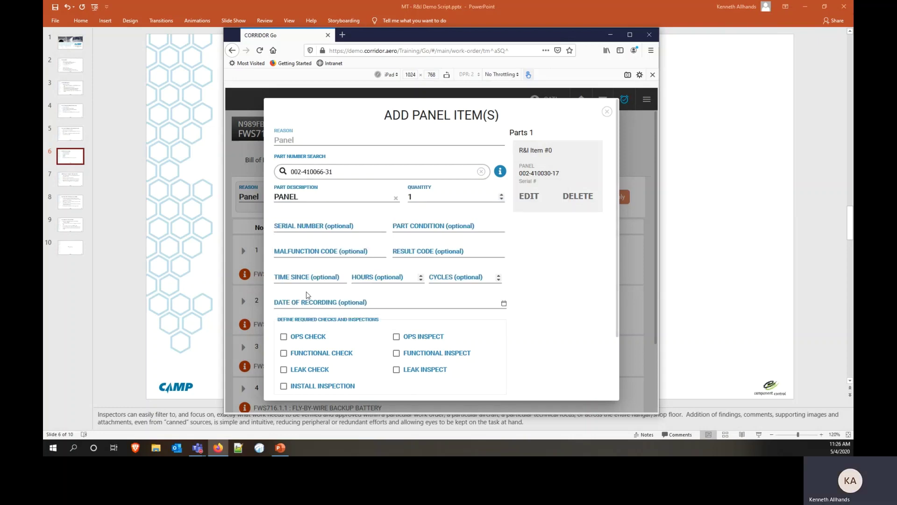
pyautogui.scroll(-3, 457, 264)
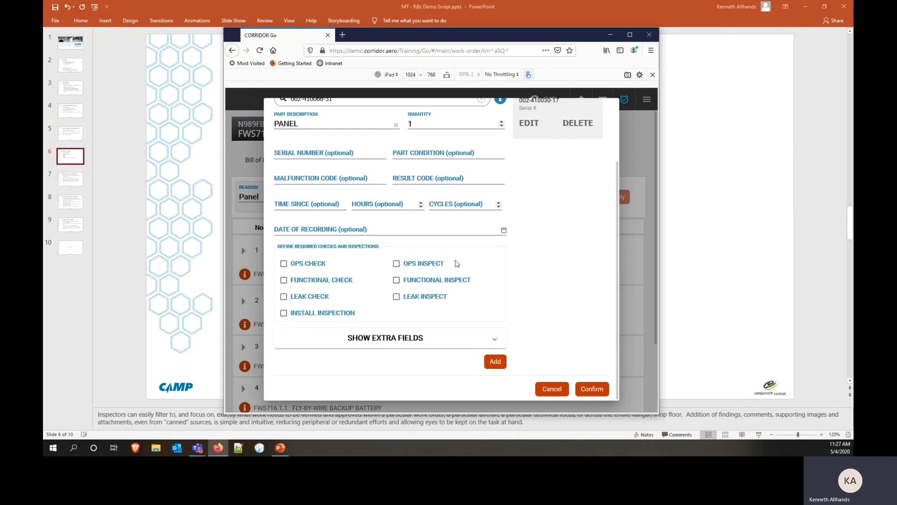
pyautogui.scroll(1, 352, 264)
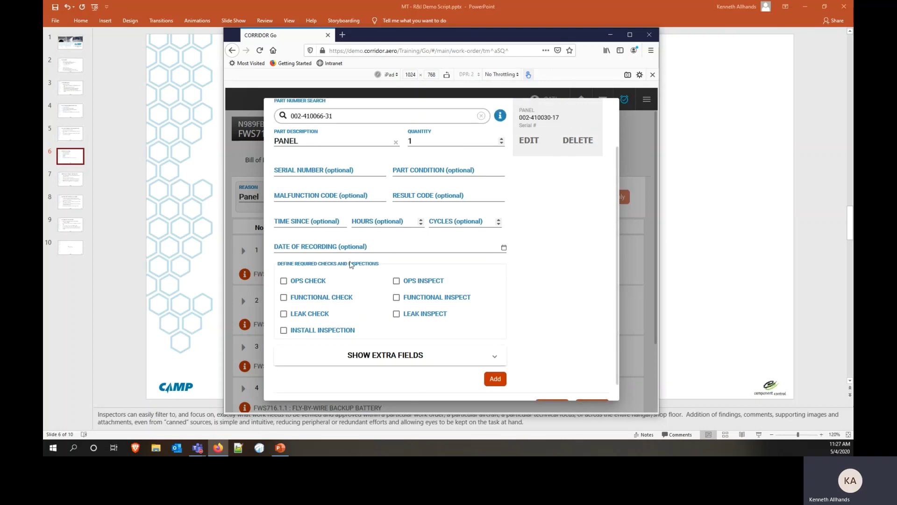
pyautogui.scroll(-1, 339, 220)
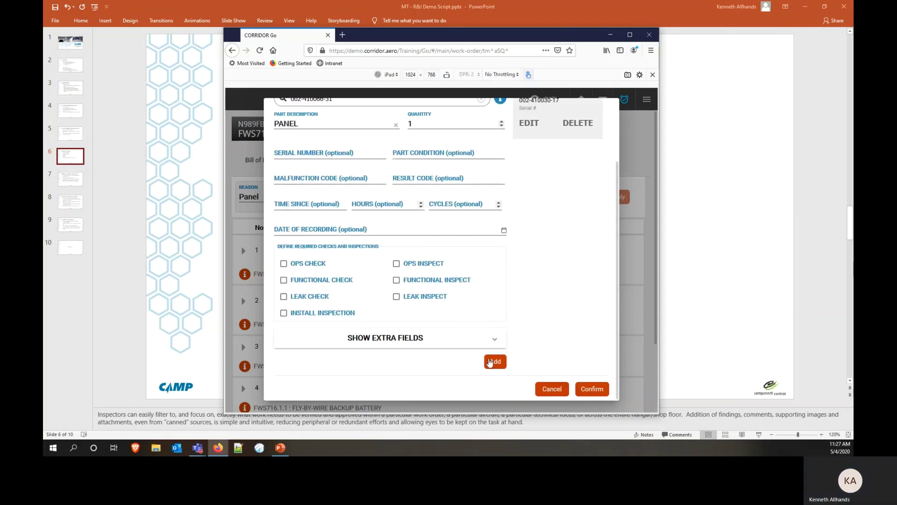
pyautogui.click(491, 361)
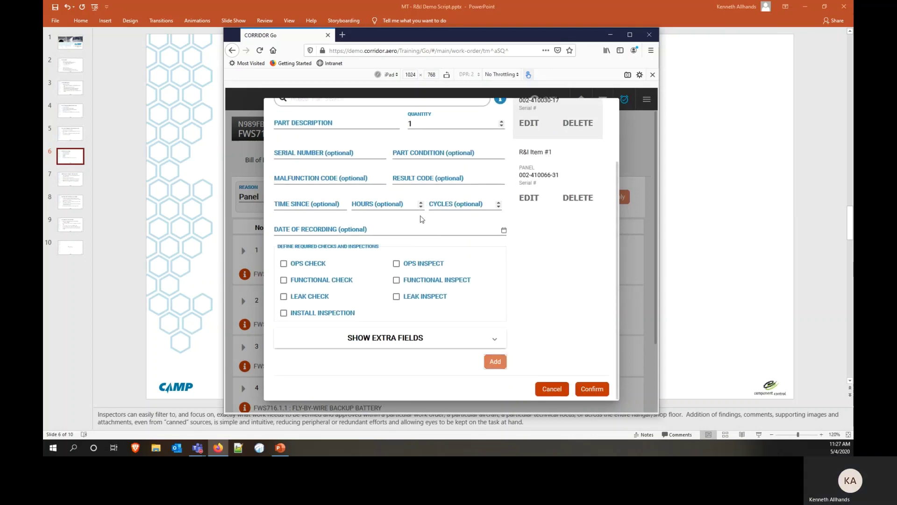
pyautogui.scroll(4, 430, 229)
pyautogui.scroll(-4, 434, 235)
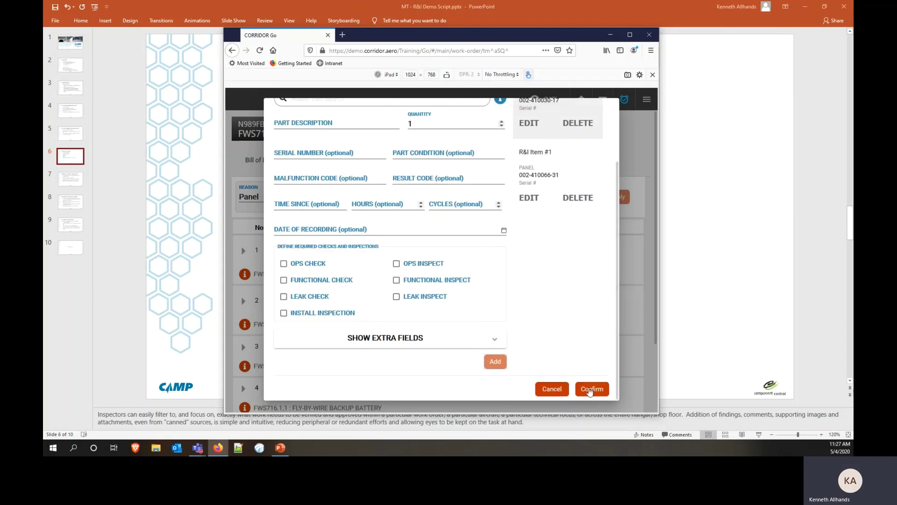
pyautogui.click(591, 390)
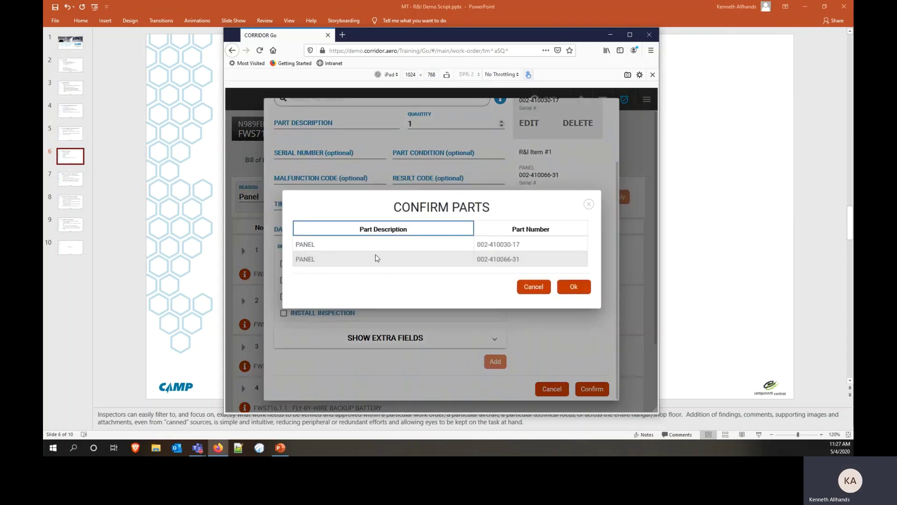
pyautogui.click(575, 287)
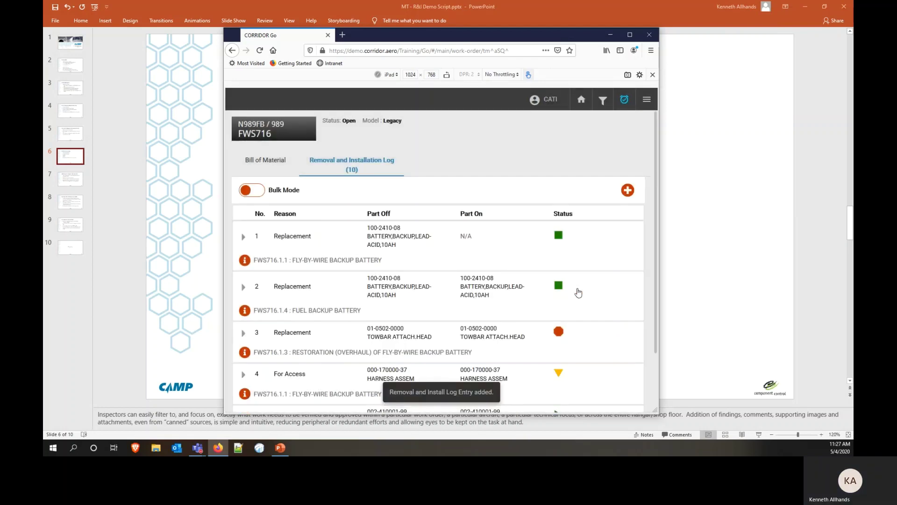
pyautogui.scroll(-2, 299, 262)
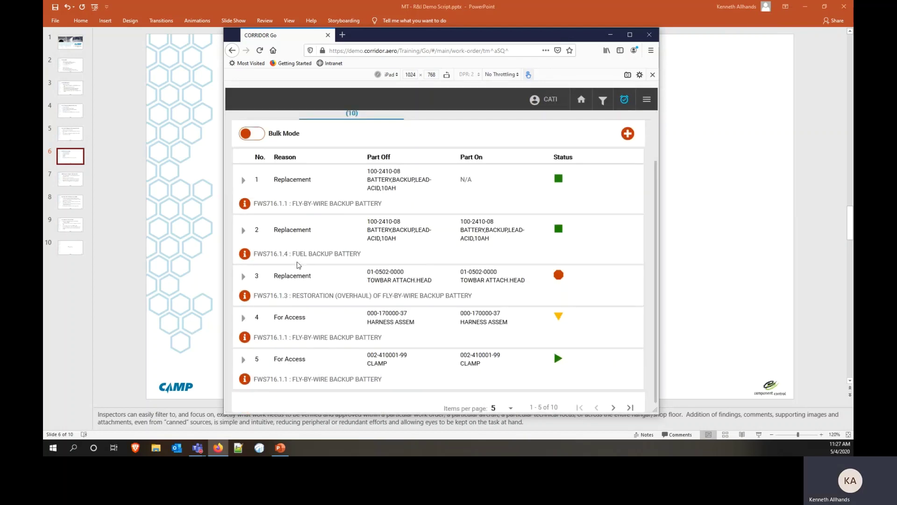
pyautogui.scroll(-1, 299, 265)
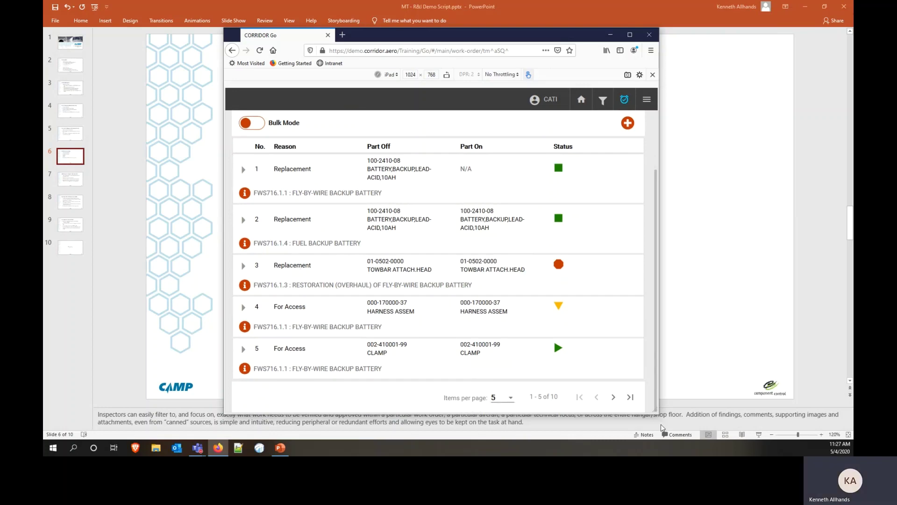
pyautogui.click(613, 397)
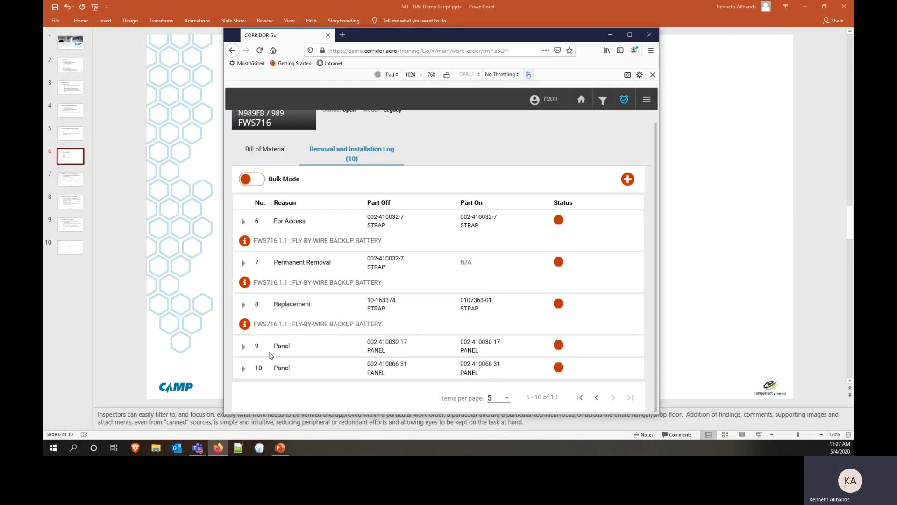
pyautogui.click(243, 347)
pyautogui.scroll(-4, 255, 327)
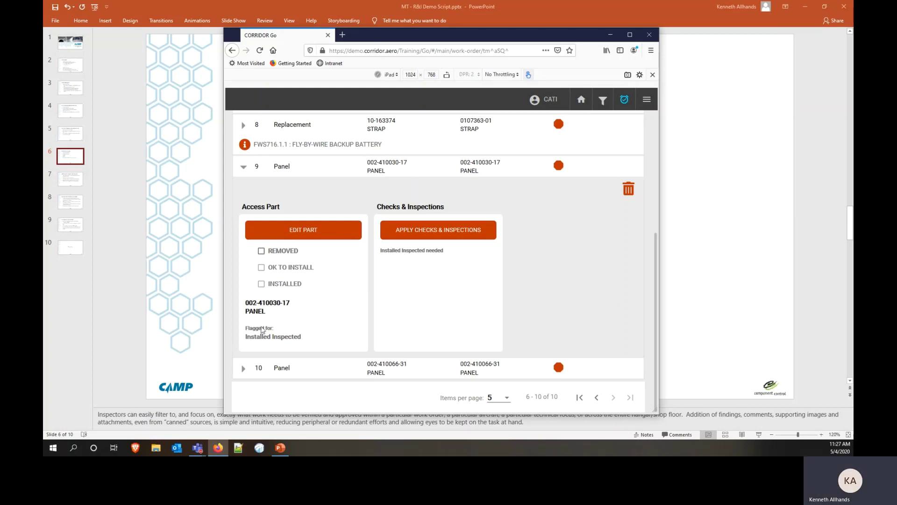
# - Edit the part of log entry 9, save its reason as Replacement, and collapse the entry
pyautogui.click(295, 234)
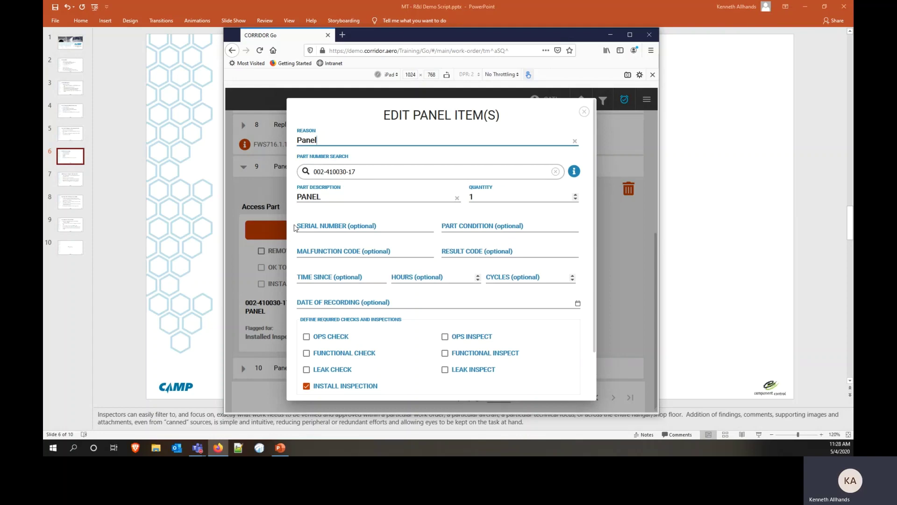
pyautogui.click(341, 140)
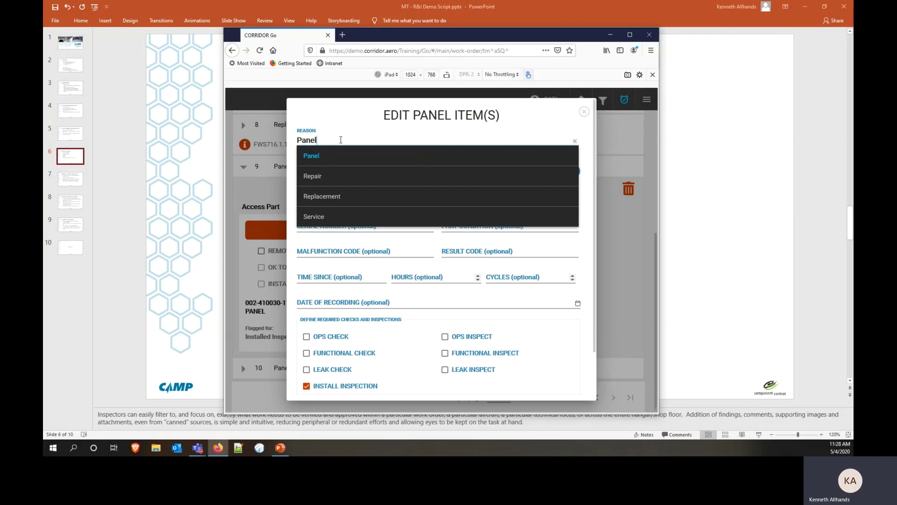
pyautogui.click(318, 197)
pyautogui.scroll(-3, 565, 240)
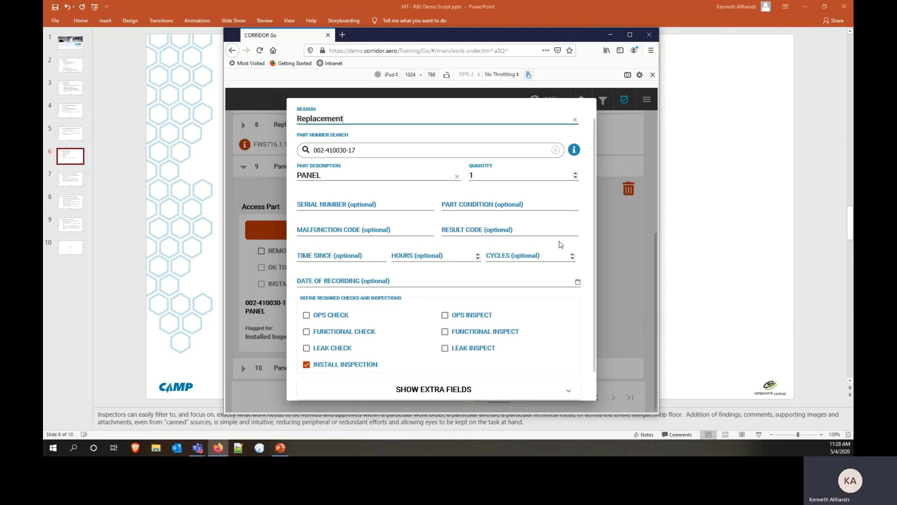
pyautogui.click(568, 390)
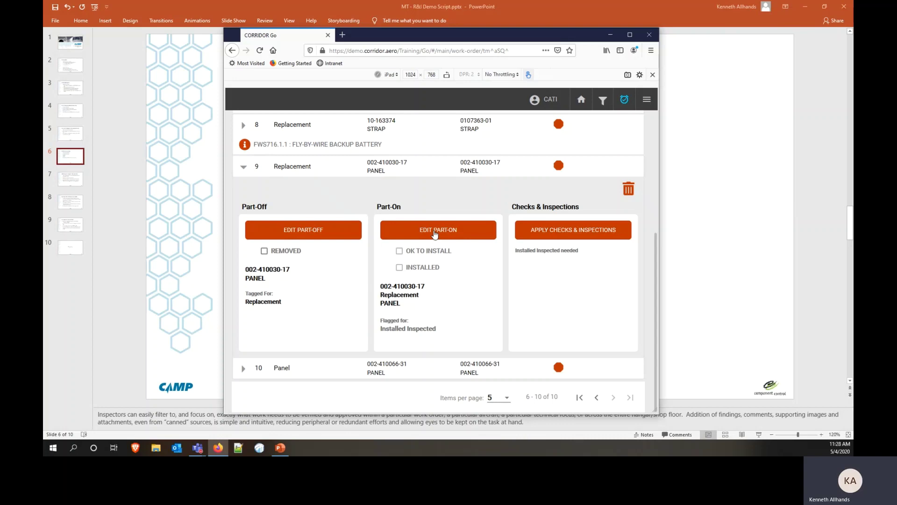
pyautogui.click(242, 169)
# - Switch to PowerPoint and show slides 7 and 9, ending on slide 8, "Work-Order R&I: Key Request from OEMs"
pyautogui.hotkey('alt', 'Tab')
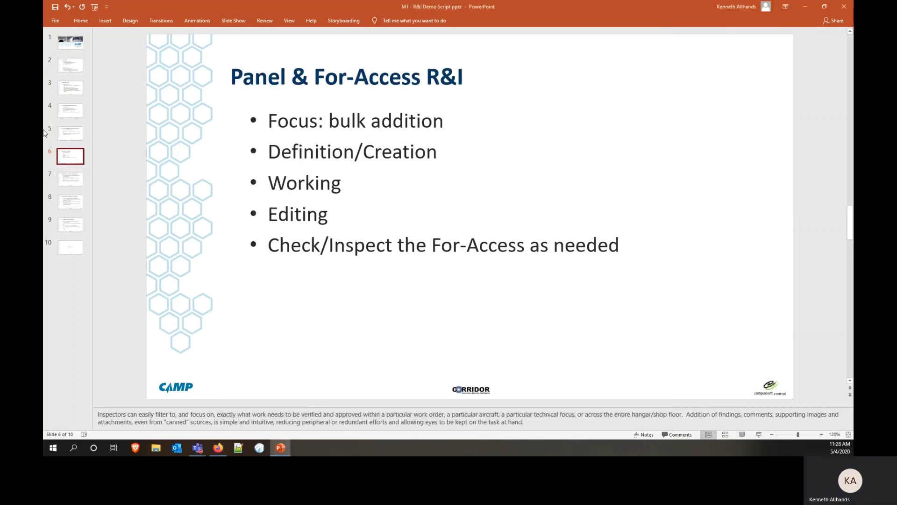
pyautogui.click(69, 181)
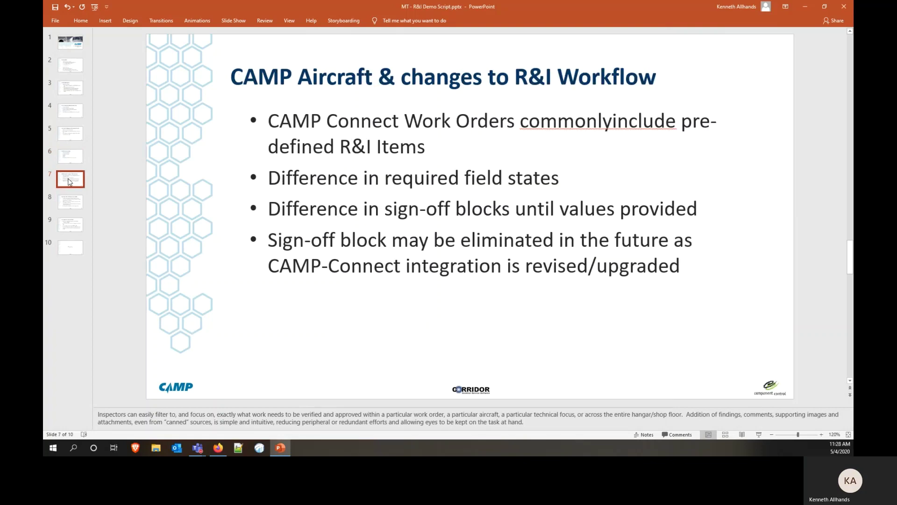
pyautogui.click(67, 223)
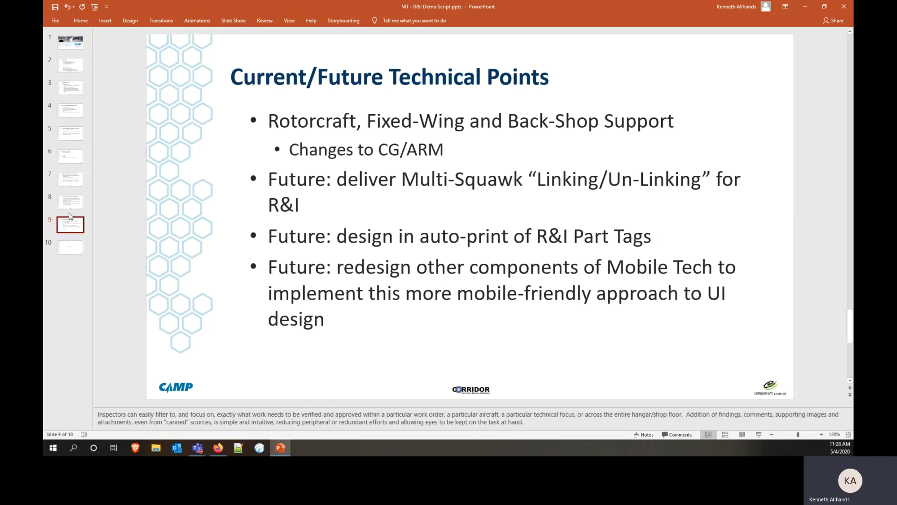
pyautogui.click(71, 210)
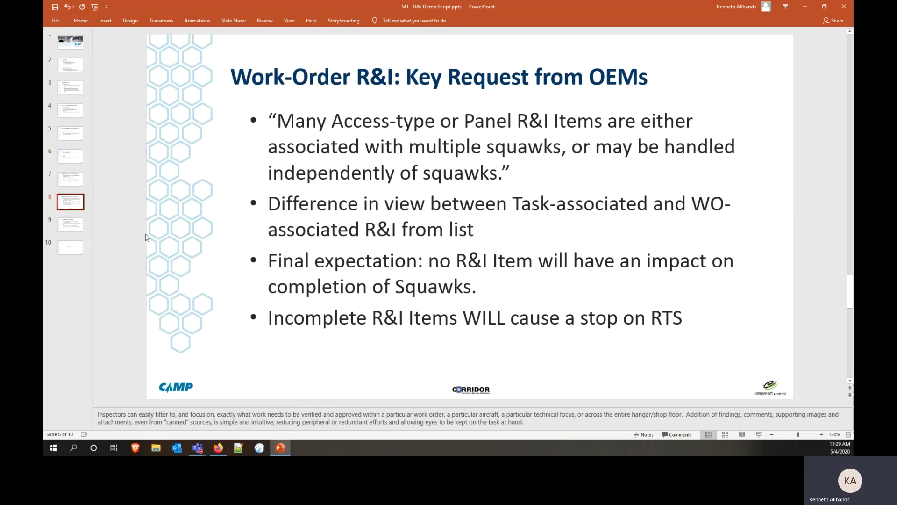
# - Return to CORRIDOR Go, view the task description linked to log entry 6, and close it
pyautogui.click(219, 449)
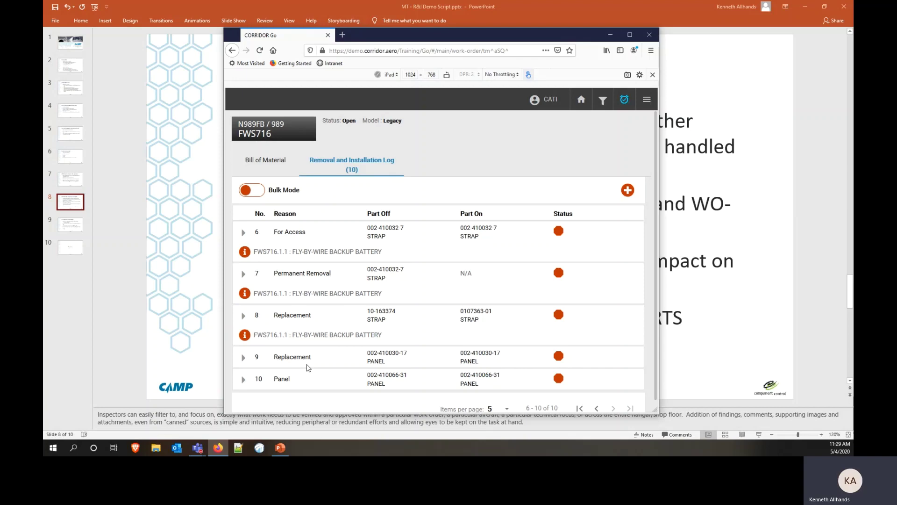
pyautogui.click(245, 253)
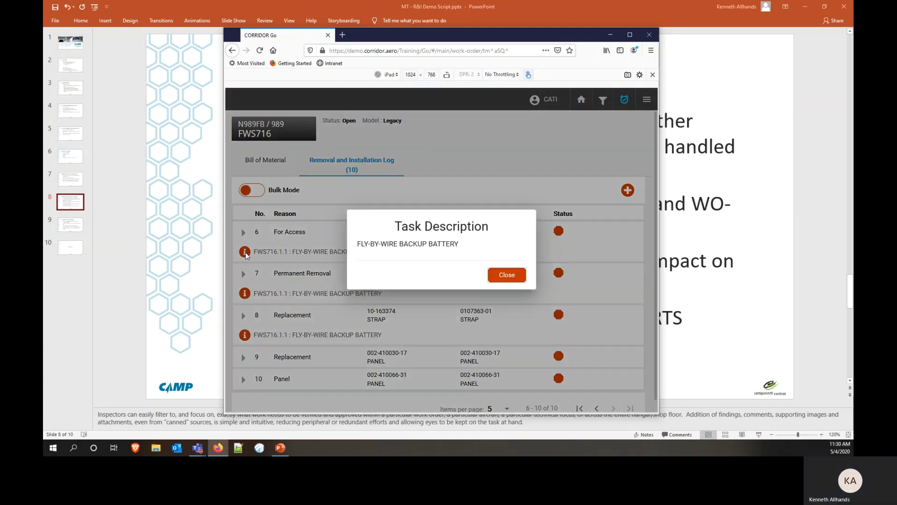
pyautogui.click(501, 277)
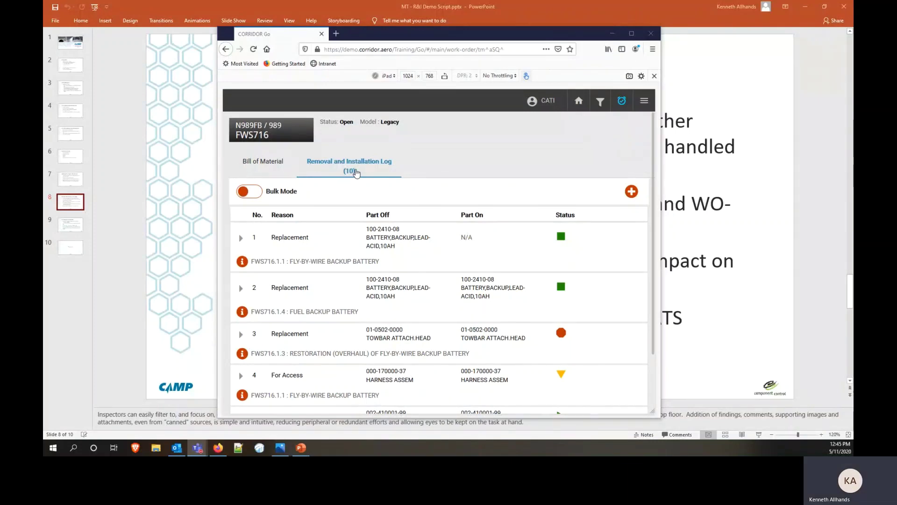
# - Look over the first page of the work order's Removal and Installation Log and turn on Bulk Mode
pyautogui.scroll(-3, 368, 218)
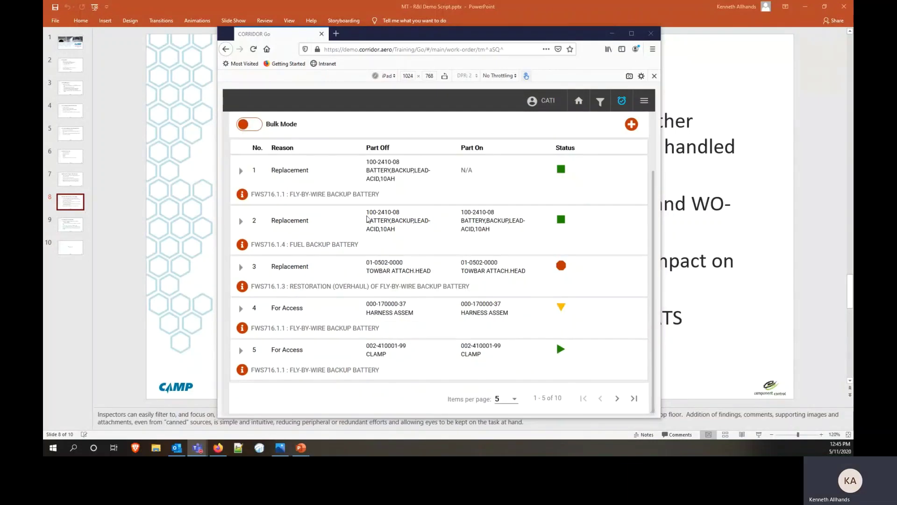
pyautogui.scroll(3, 368, 218)
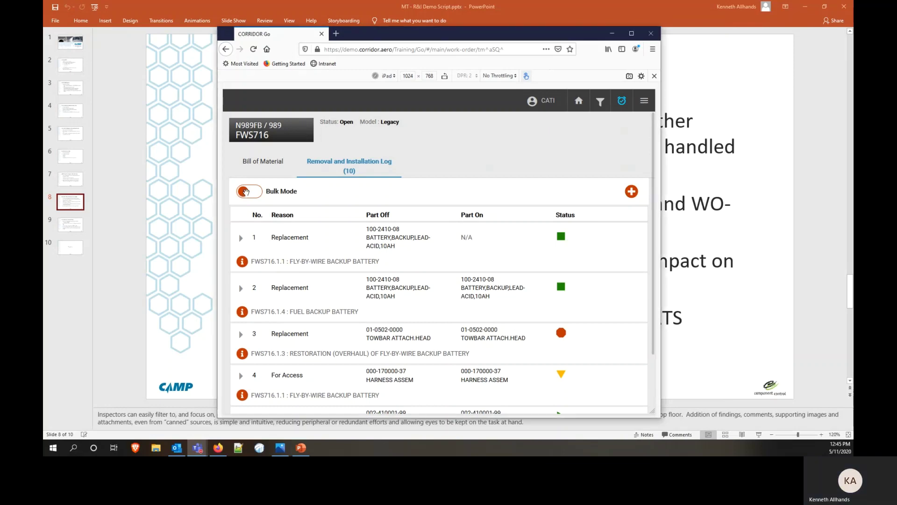
pyautogui.click(246, 191)
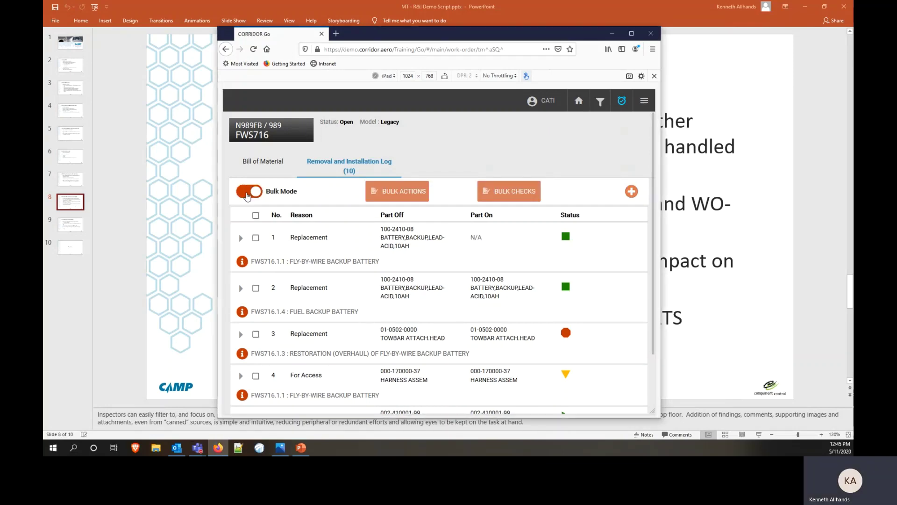
# - Select log entries 1 to 4, mark them in bulk as Removed and OK to Install, and review the full list
pyautogui.scroll(-3, 326, 186)
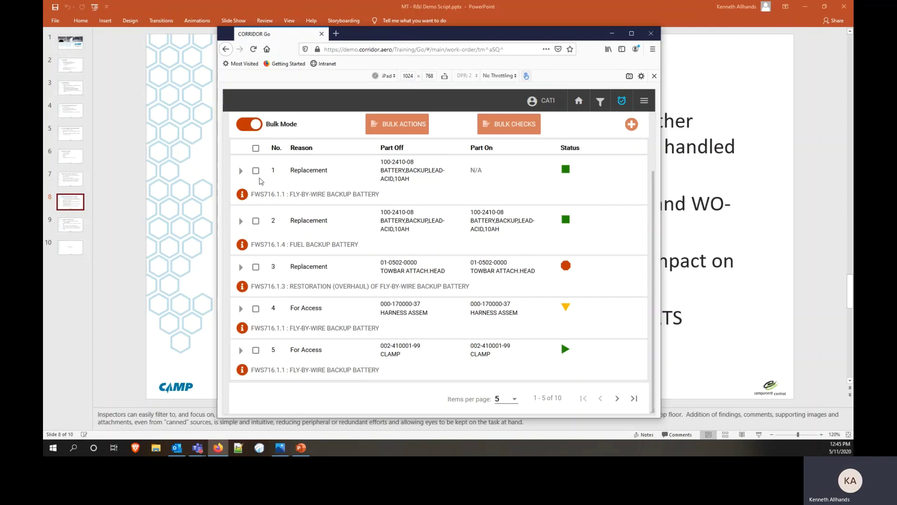
pyautogui.click(255, 171)
pyautogui.click(256, 221)
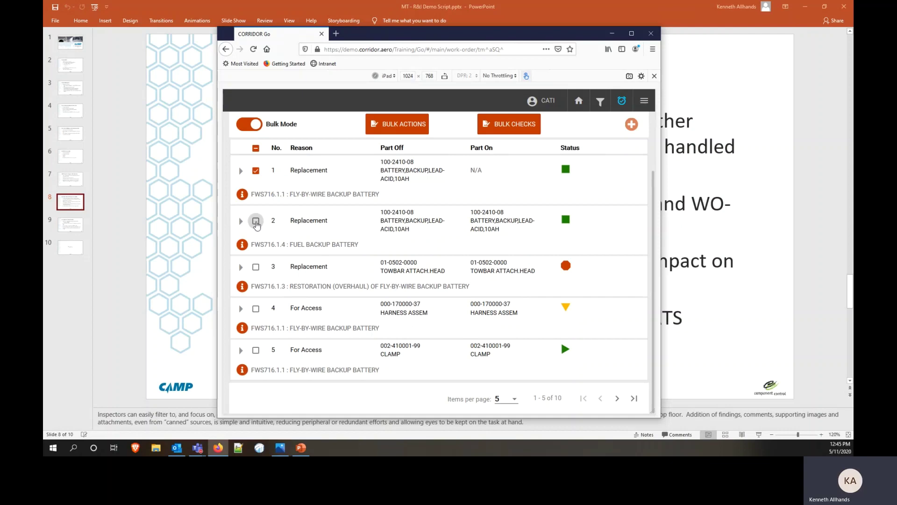
pyautogui.click(256, 267)
pyautogui.click(256, 309)
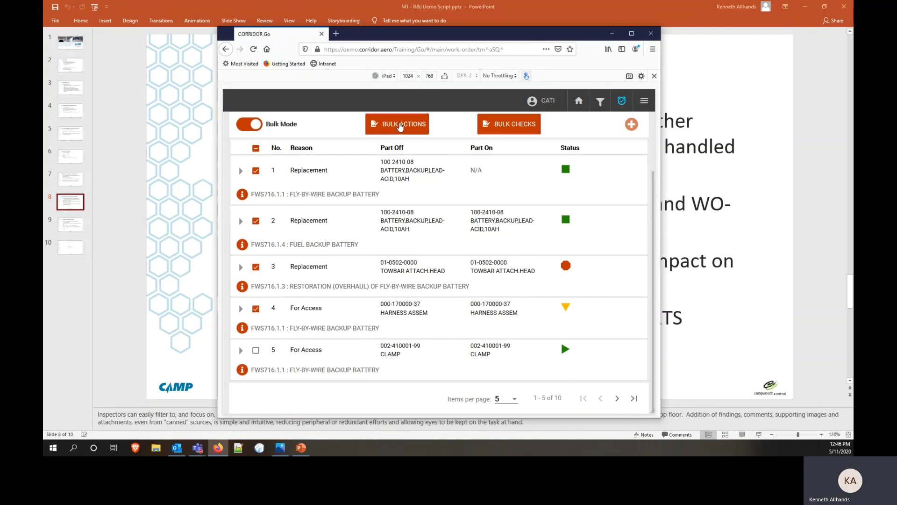
pyautogui.click(400, 126)
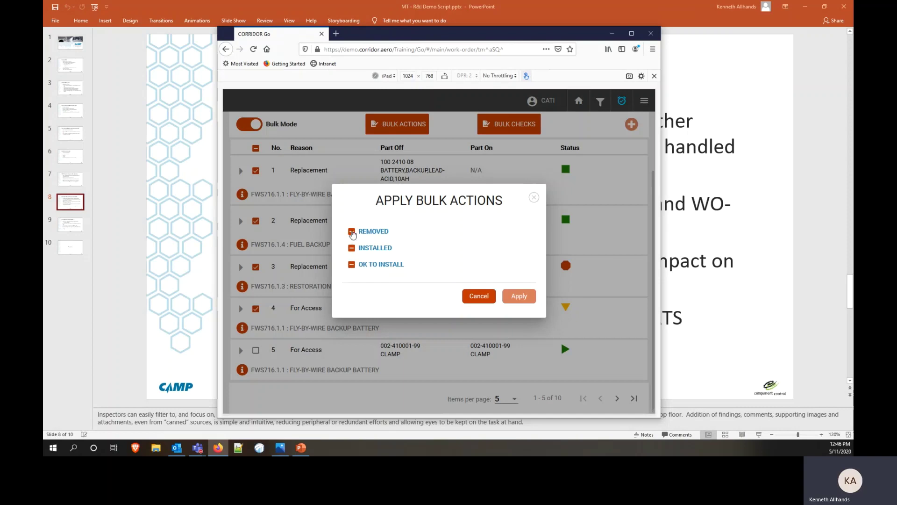
pyautogui.click(352, 232)
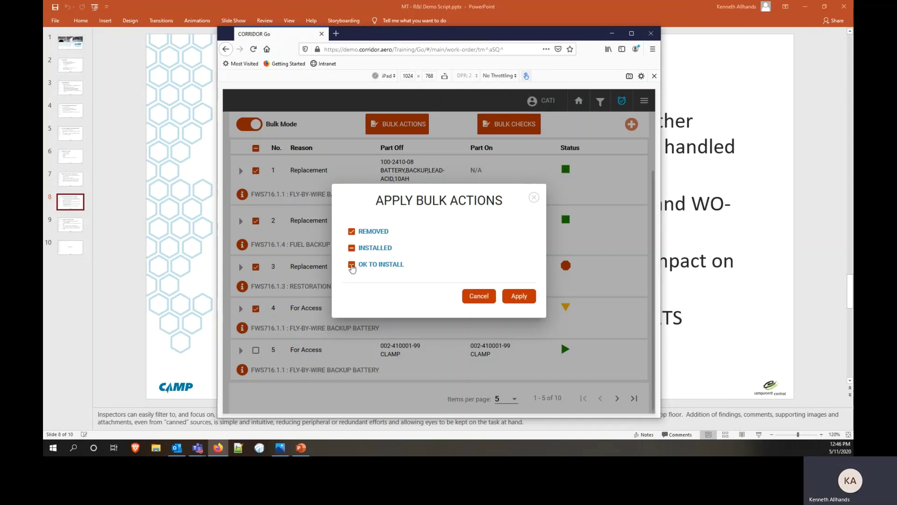
pyautogui.click(352, 265)
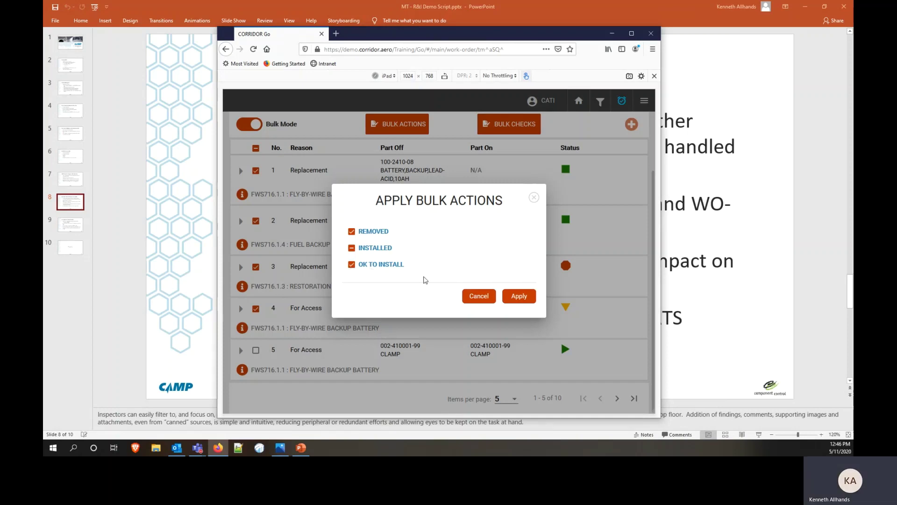
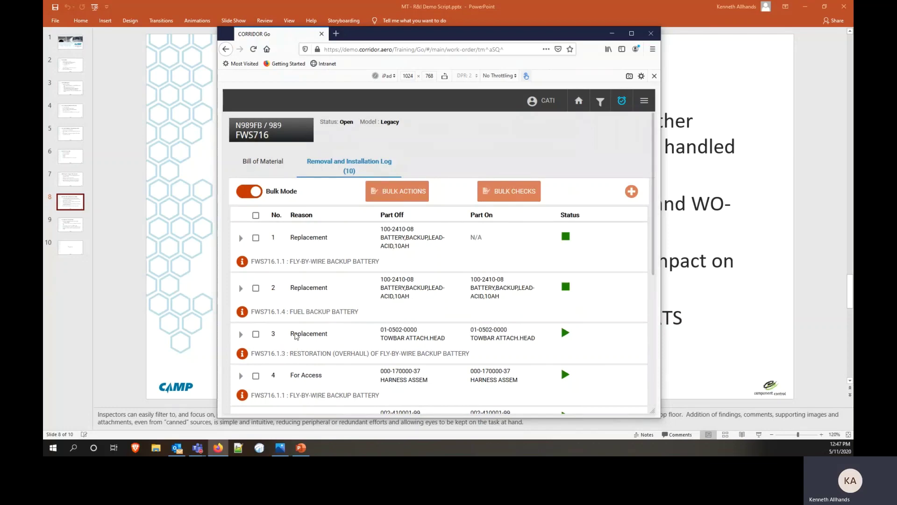
pyautogui.scroll(-5, 296, 336)
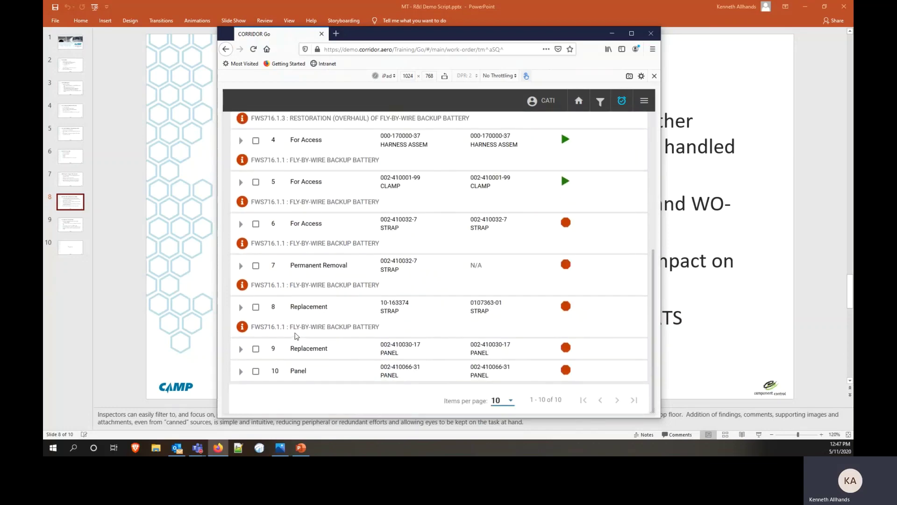
pyautogui.scroll(5, 297, 336)
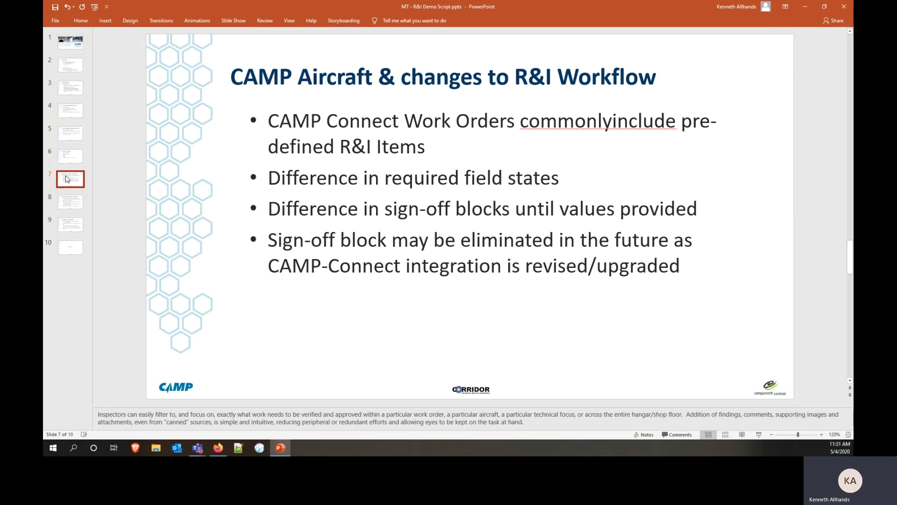
# - Switch from PowerPoint to CORRIDOR Go, return to the tasks overview, and open the Removal and Installation Log of work order FWS713
pyautogui.click(216, 448)
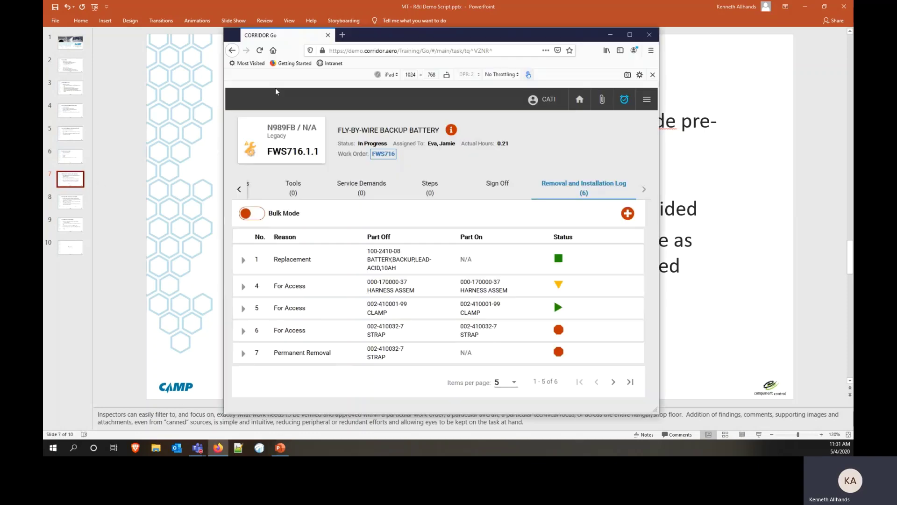
pyautogui.click(236, 53)
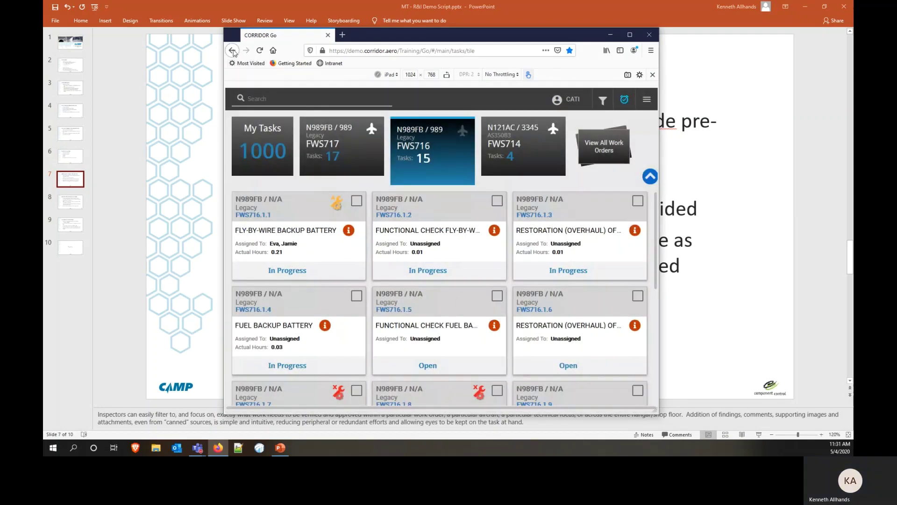
pyautogui.click(234, 52)
pyautogui.click(517, 133)
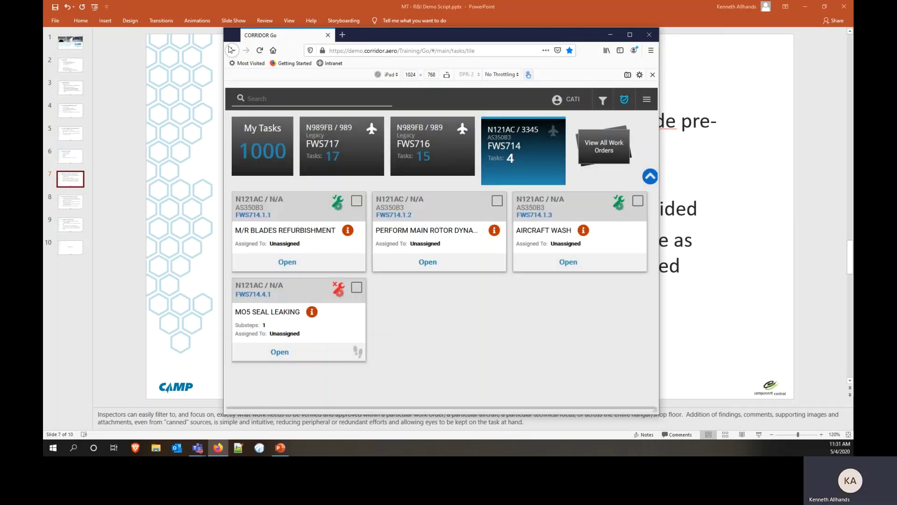
pyautogui.click(292, 145)
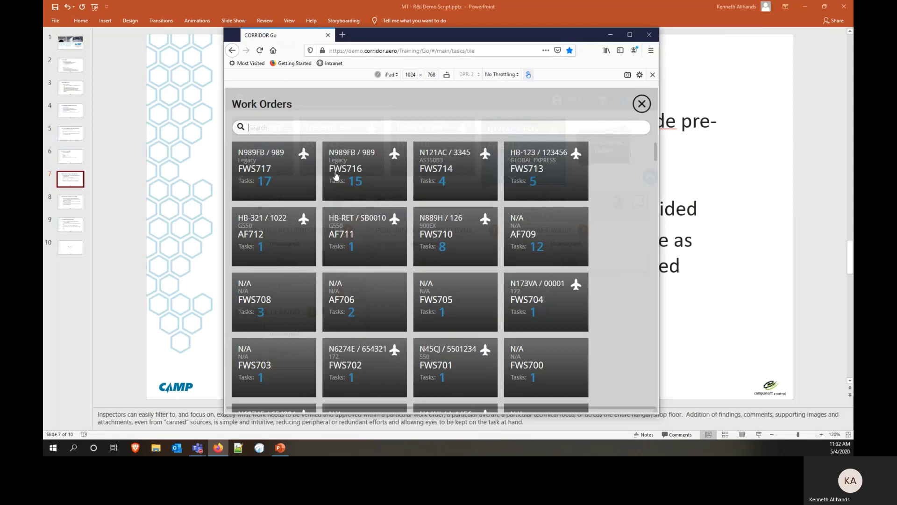
pyautogui.click(531, 173)
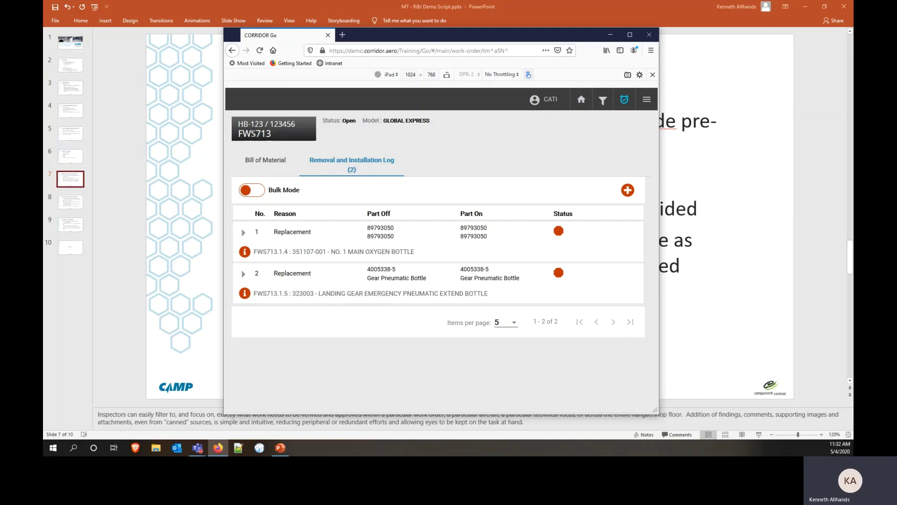
# - Check the Removal and Installation Log of task FWS713.1.1, and return to the log of work order FWS713
pyautogui.click(231, 50)
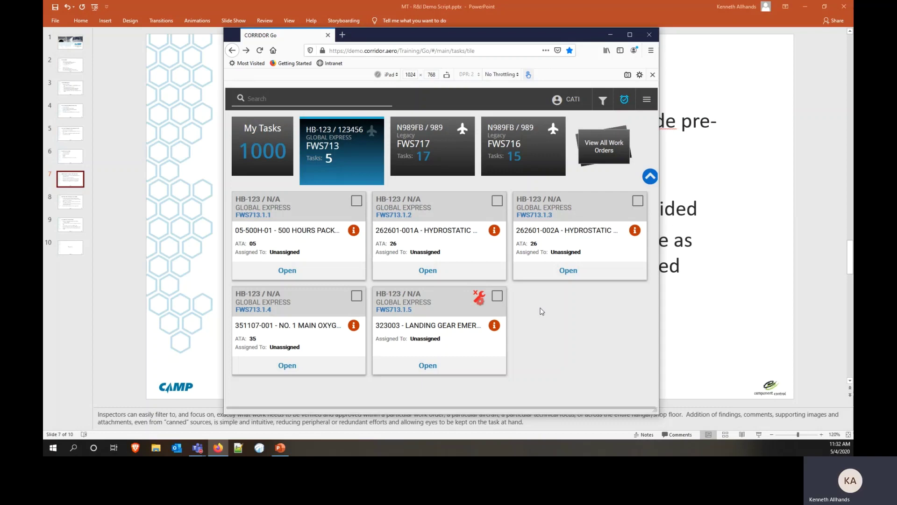
pyautogui.click(293, 235)
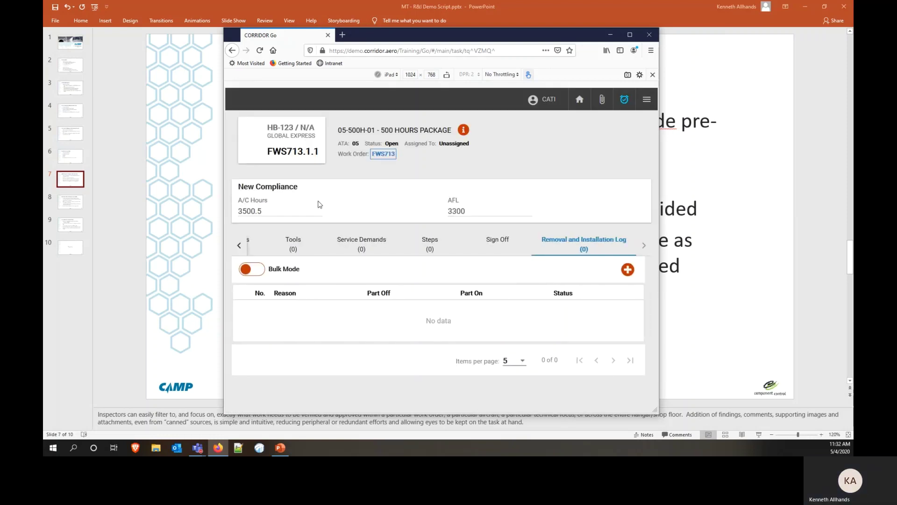
pyautogui.click(232, 50)
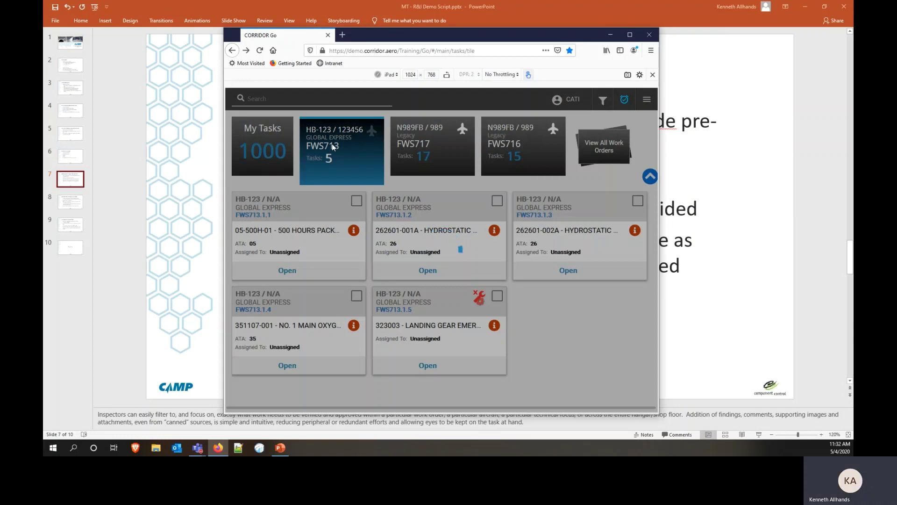
pyautogui.click(332, 144)
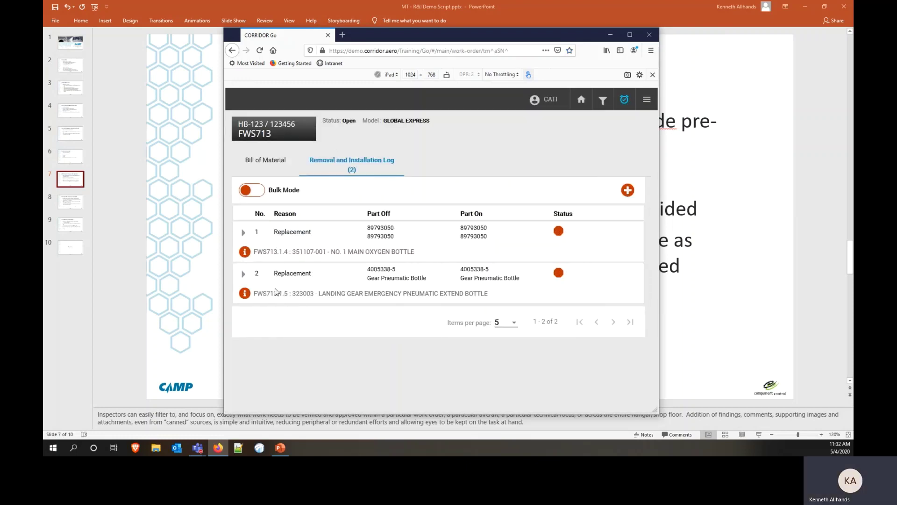
# - Open task FWS713.1.4 from the tasks overview and expand entry 1 in its Removal and Installation Log
pyautogui.click(232, 52)
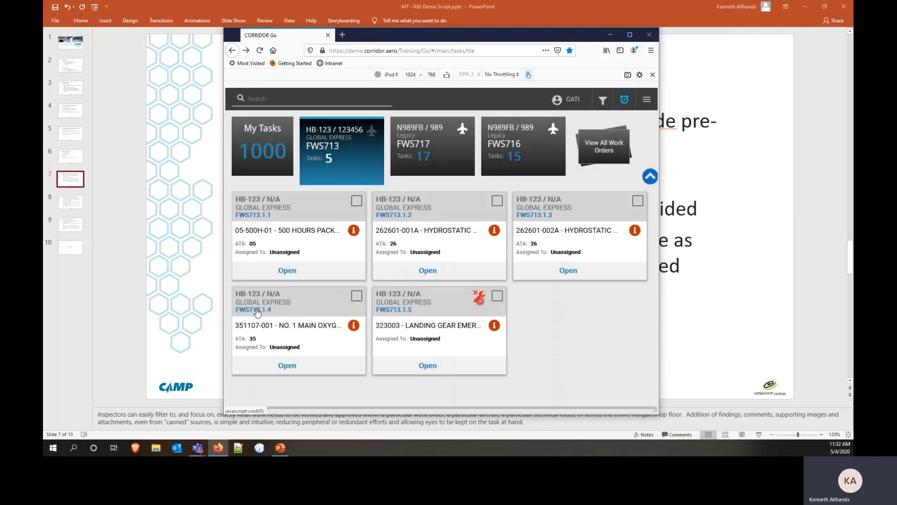
pyautogui.click(257, 310)
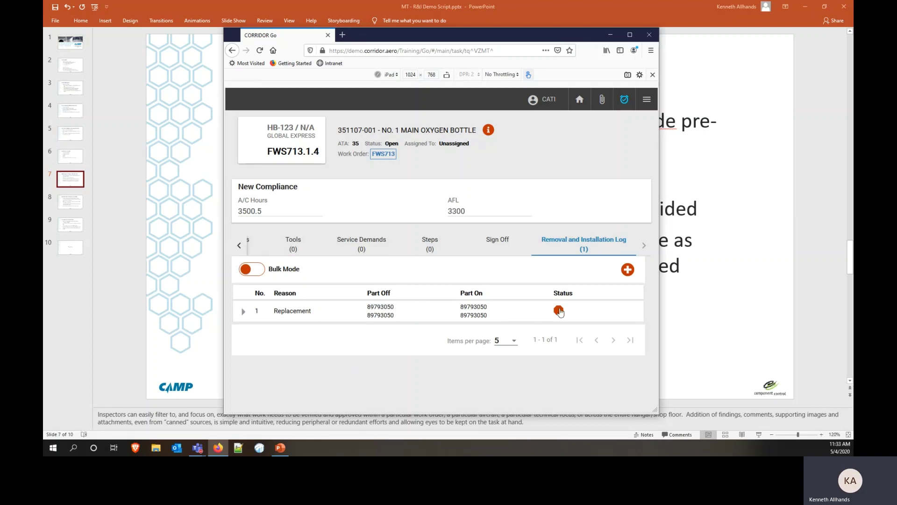
pyautogui.click(243, 311)
pyautogui.scroll(-3, 336, 318)
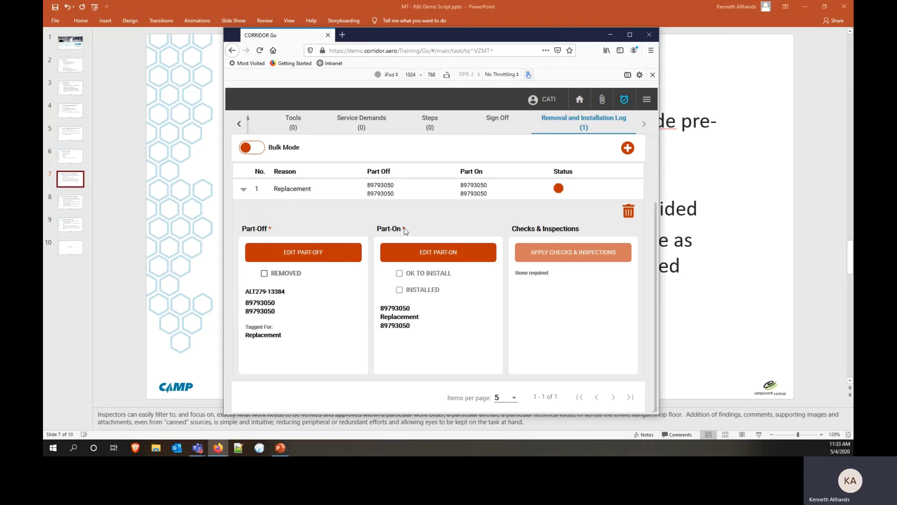
# - Open the Part-Off info of log entry 1, choose the malfunction code Failure, and discard the changes
pyautogui.click(310, 253)
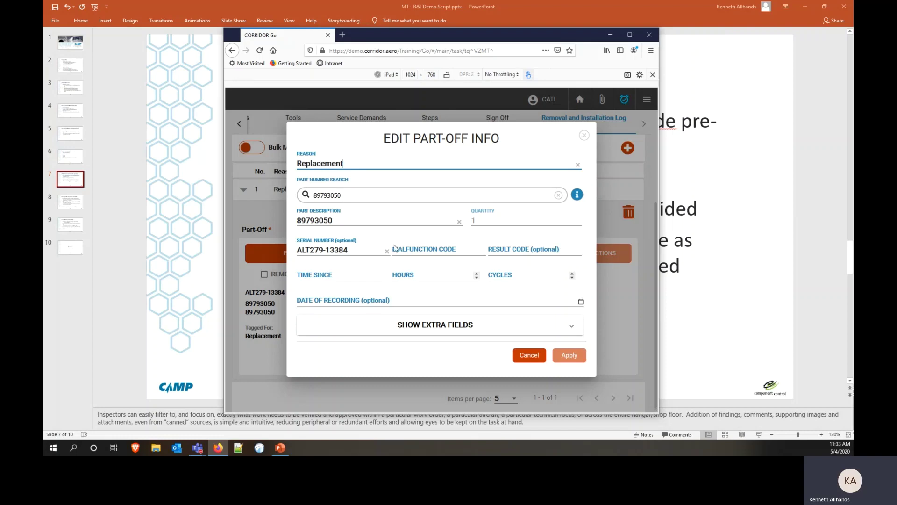
pyautogui.click(443, 251)
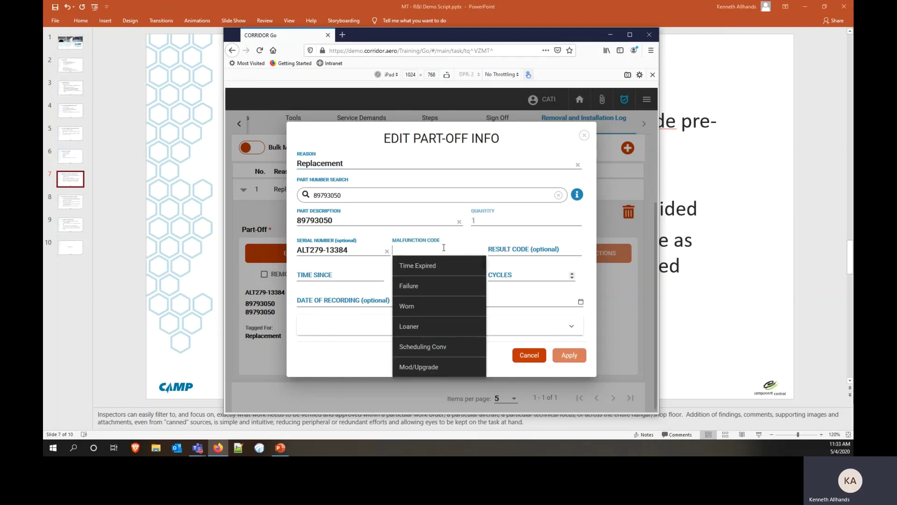
pyautogui.click(416, 285)
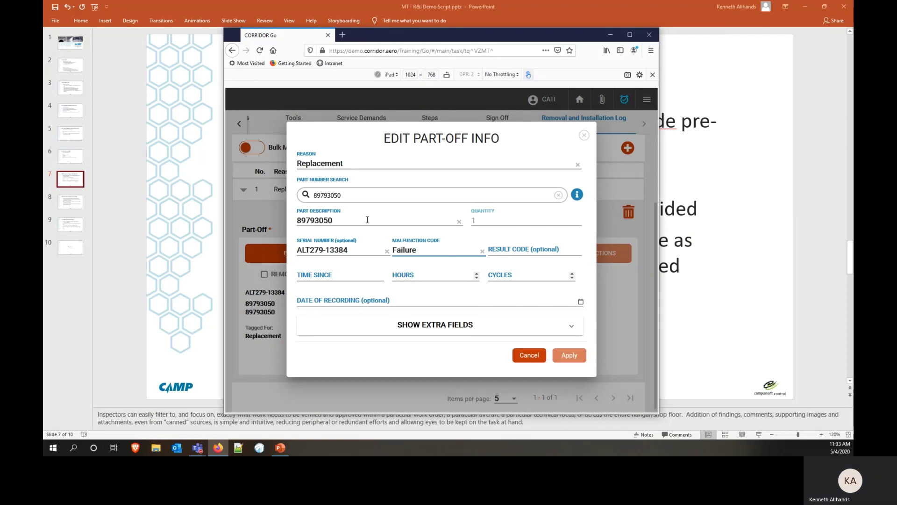
pyautogui.click(534, 357)
pyautogui.click(462, 275)
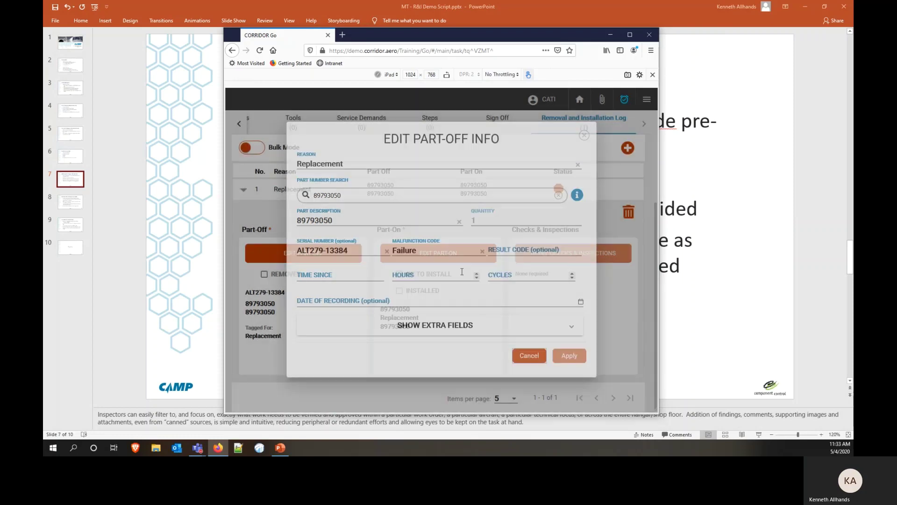
# - View the Part-On info of log entry 1, including its required checks and inspections, and close it without saving
pyautogui.click(441, 254)
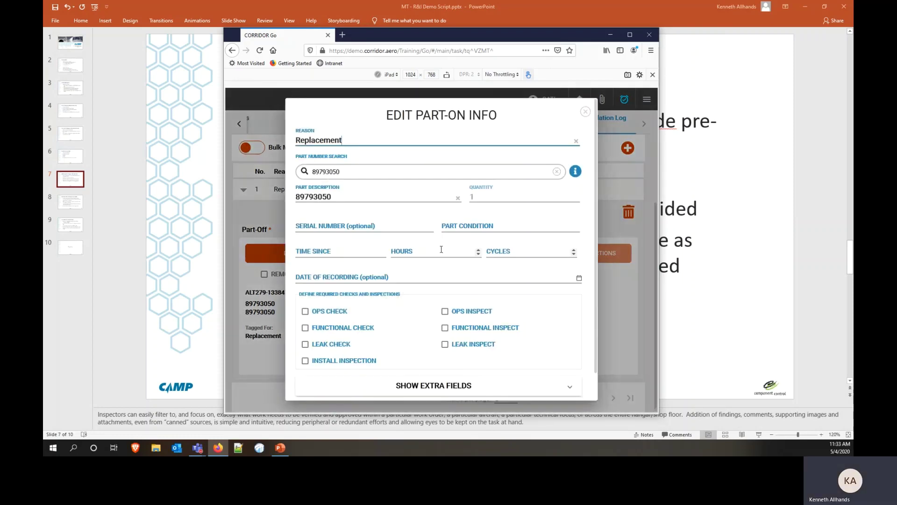
pyautogui.click(585, 113)
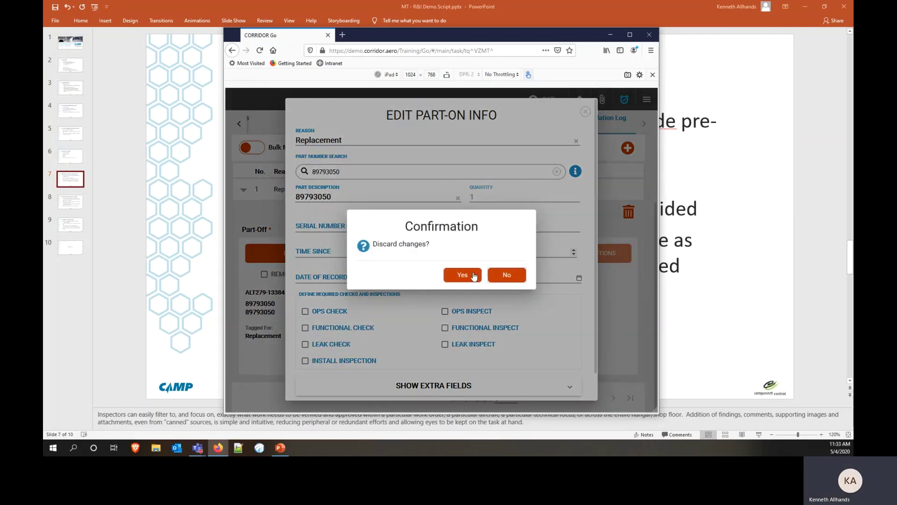
pyautogui.click(472, 276)
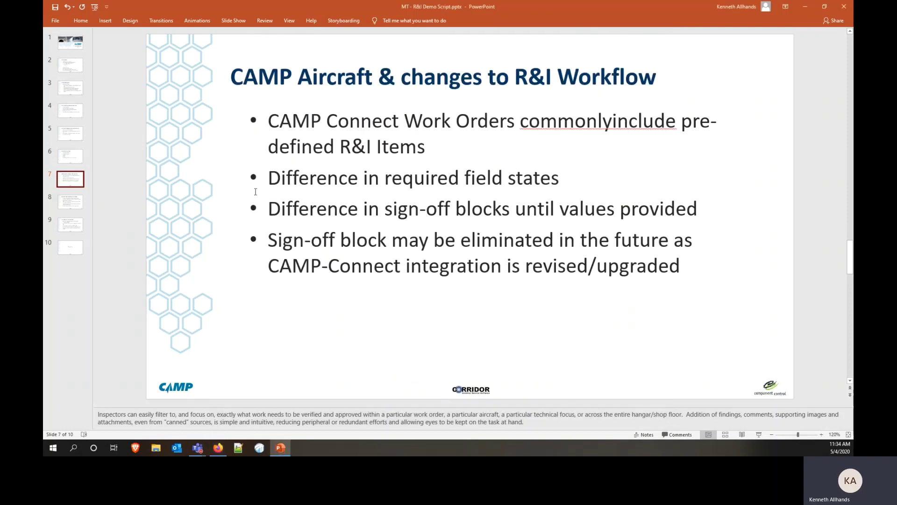
# - Show slide 10, the closing Thank You slide, in the PowerPoint presentation
pyautogui.click(70, 248)
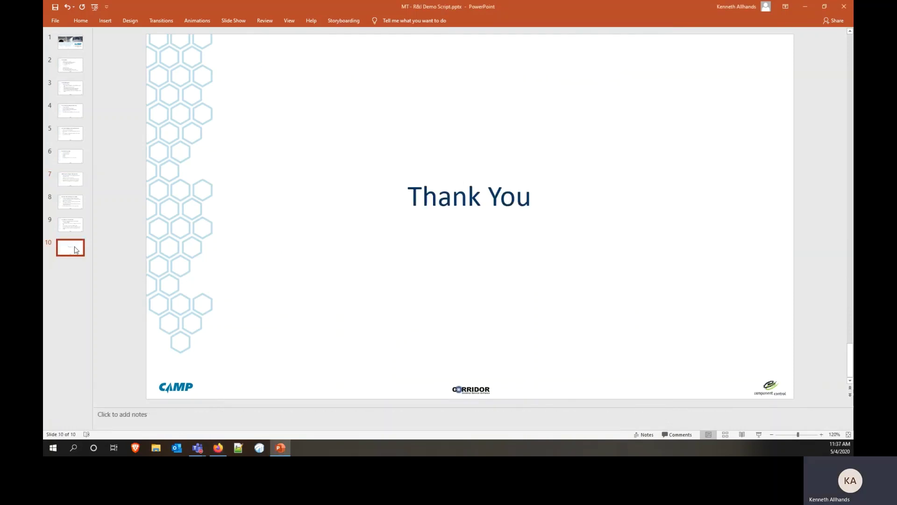